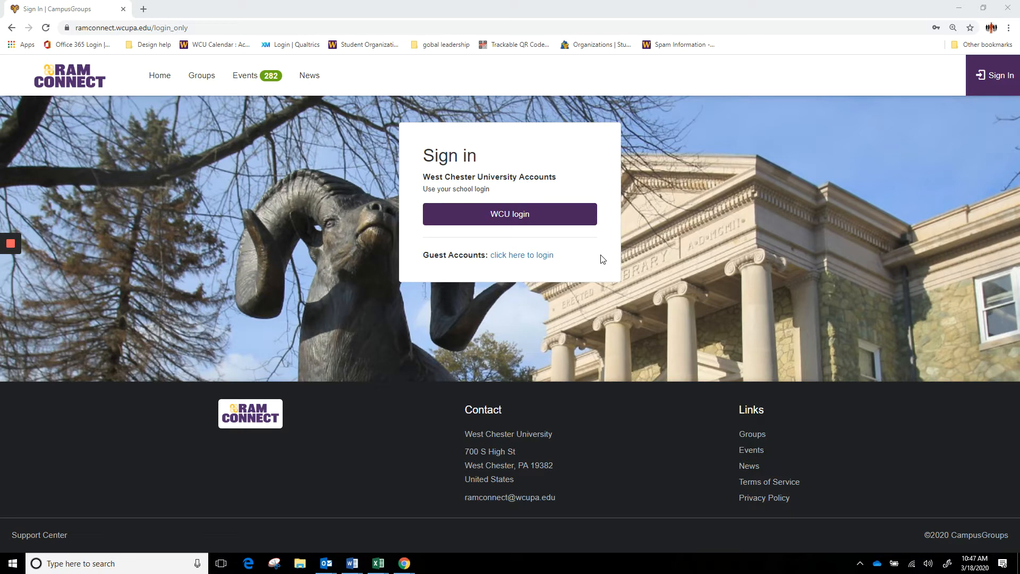
- Log in to RamConnect through WCU login with the university username and password
{"action": "left_click", "coordinate": [523, 221]}
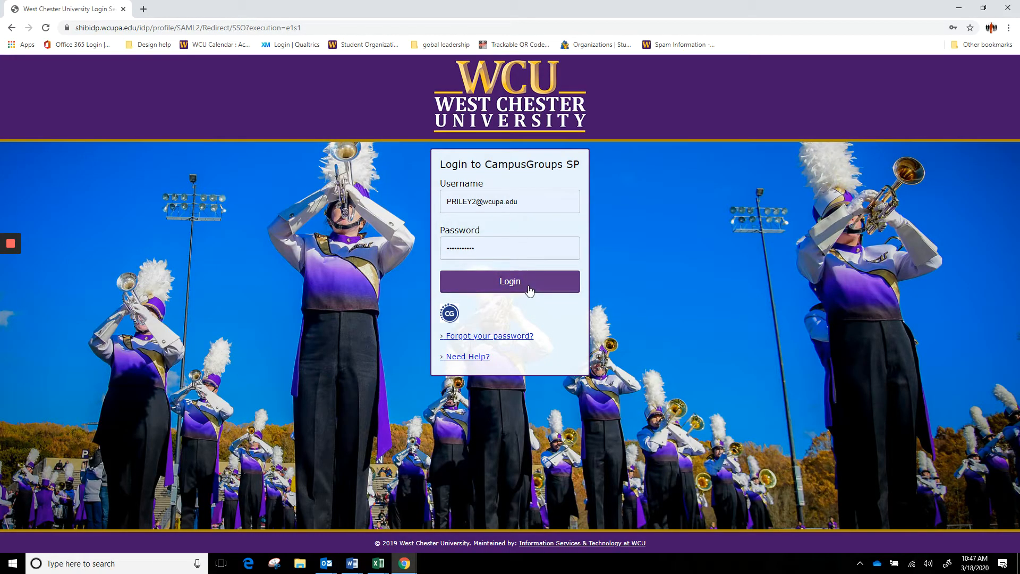
{"action": "left_click", "coordinate": [530, 289]}
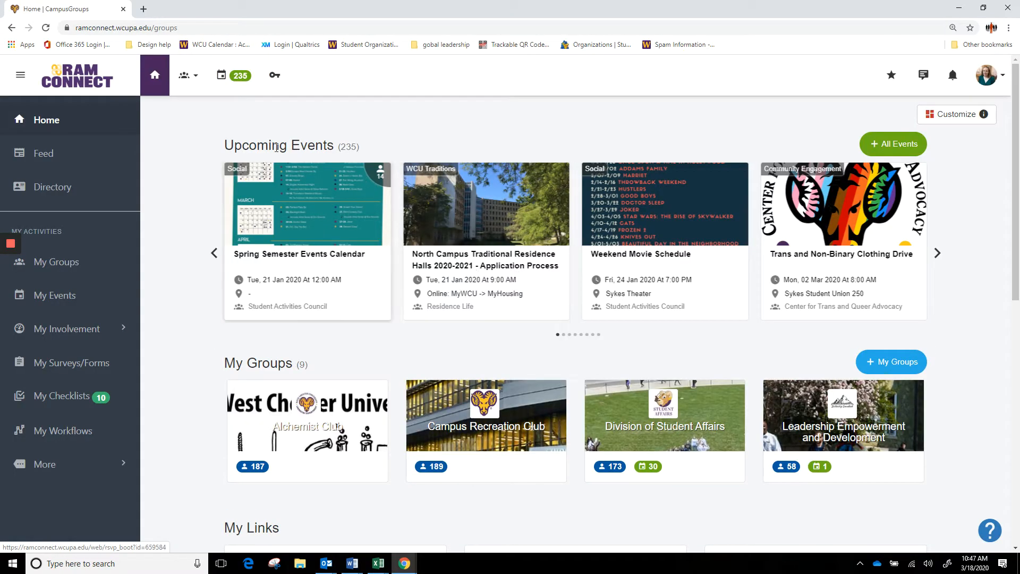
- Pick Leadership Empowerment and Development from the Groups list and open its Surveys & Forms card
{"action": "left_click", "coordinate": [186, 75]}
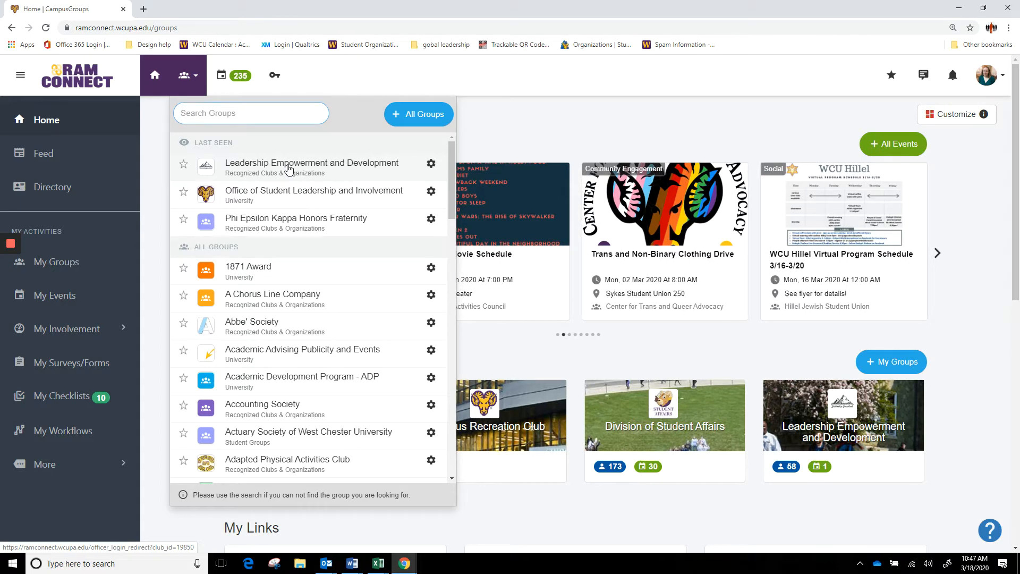
{"action": "left_click", "coordinate": [285, 167]}
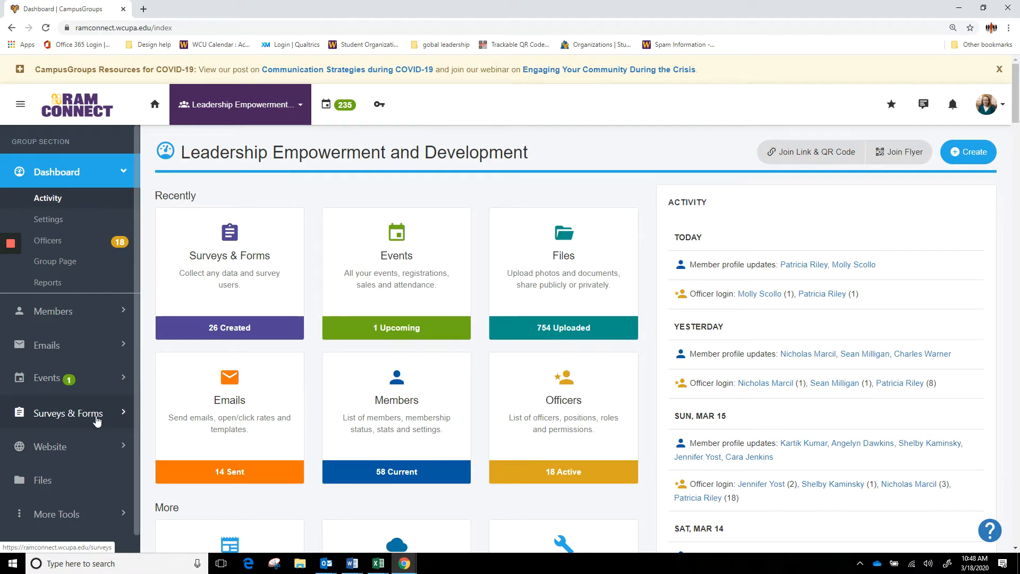
{"action": "left_click", "coordinate": [200, 313]}
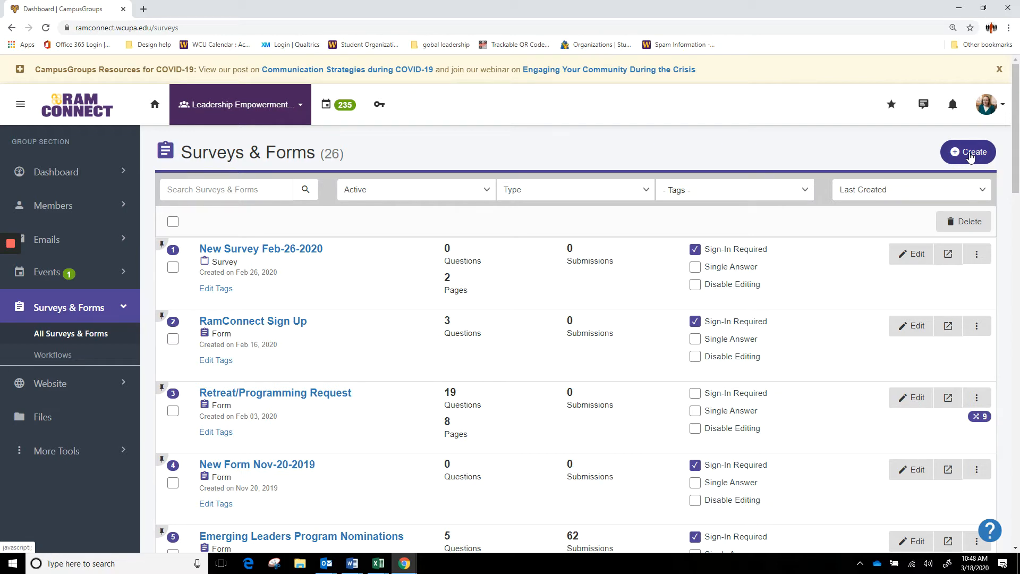
- Create a new Election and retitle it 'Officer 2020-2021 Elections'
{"action": "left_click", "coordinate": [970, 154]}
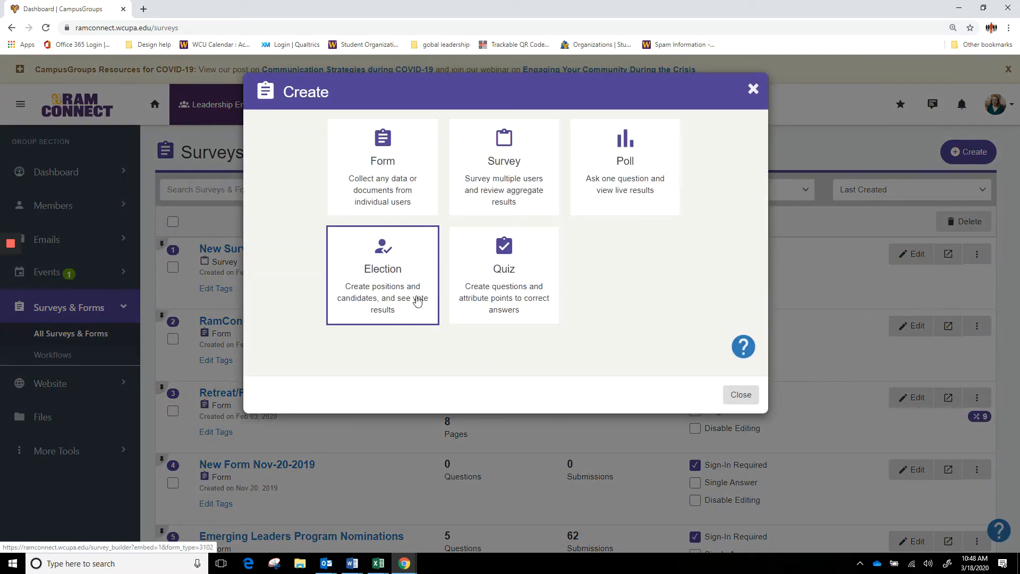
{"action": "left_click", "coordinate": [417, 300]}
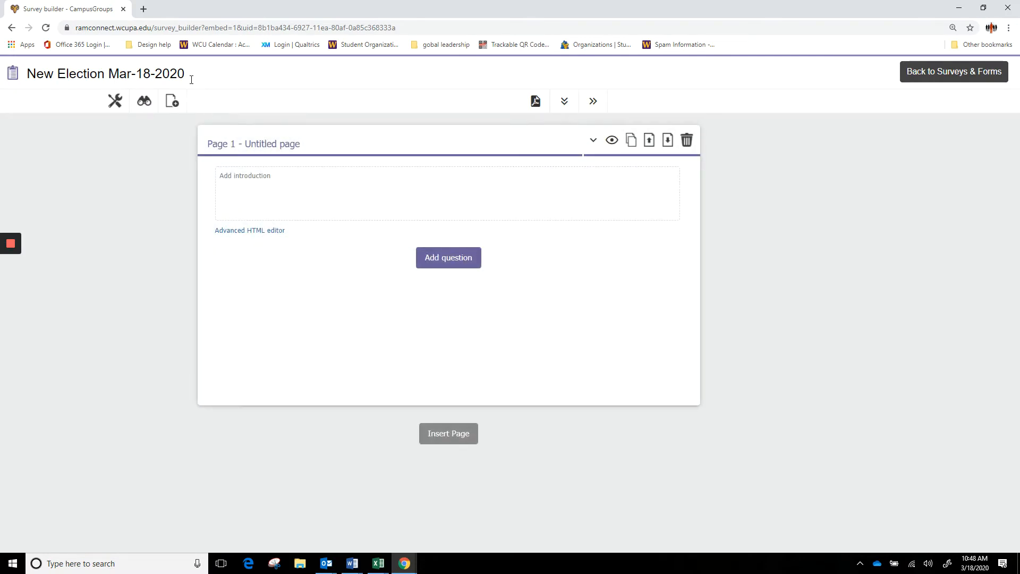
{"action": "left_click_drag", "start_coordinate": [186, 74], "coordinate": [99, 86]}
{"action": "key", "text": "BackSpace"}
{"action": "key", "text": "BackSpace"}
{"action": "key", "text": "BackSpace"}
{"action": "key", "text": "BackSpace"}
{"action": "key", "text": "BackSpace"}
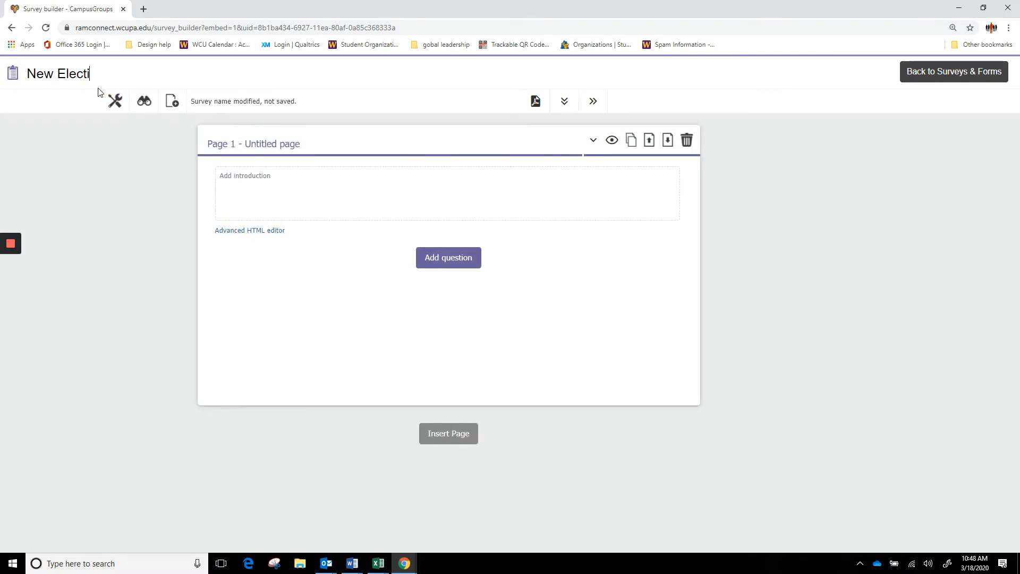
{"action": "key", "text": "BackSpace"}
{"action": "key", "text": "BackSpace"}
{"action": "key", "text": "BackSpace"}
{"action": "type", "text": "Officer 2020-2020"}
{"action": "key", "text": "BackSpace"}
{"action": "type", "text": "1 "}
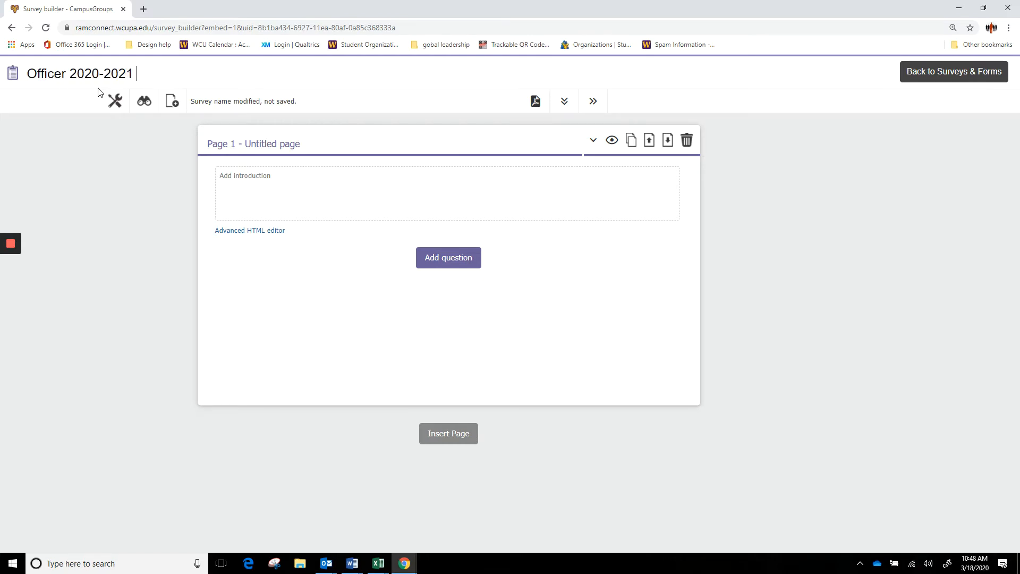
{"action": "type", "text": "Elections"}
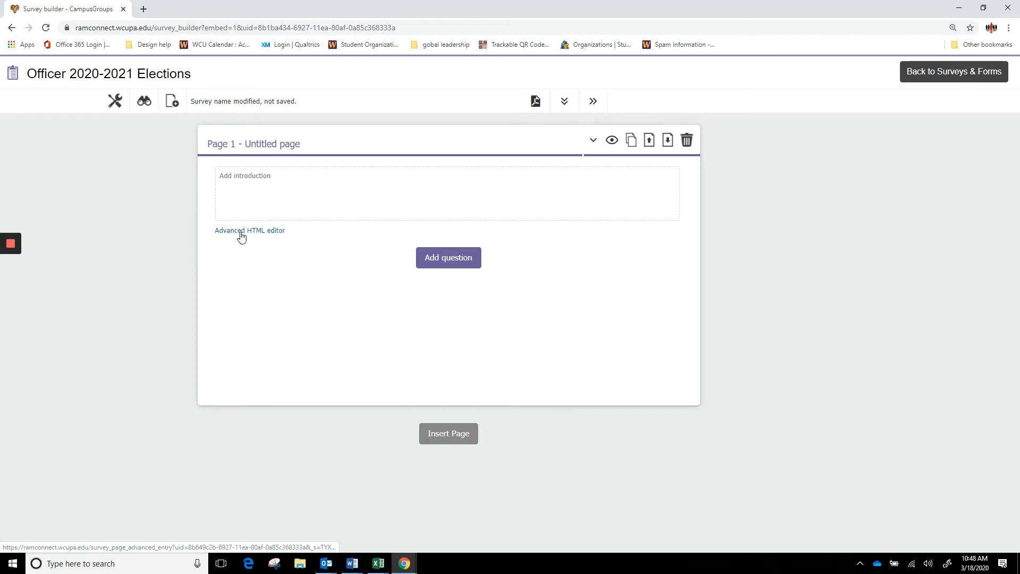
- In the ballot's Open/Close settings, set it to open 16 Mar 20 at 08:00 AM
{"action": "left_click", "coordinate": [119, 103]}
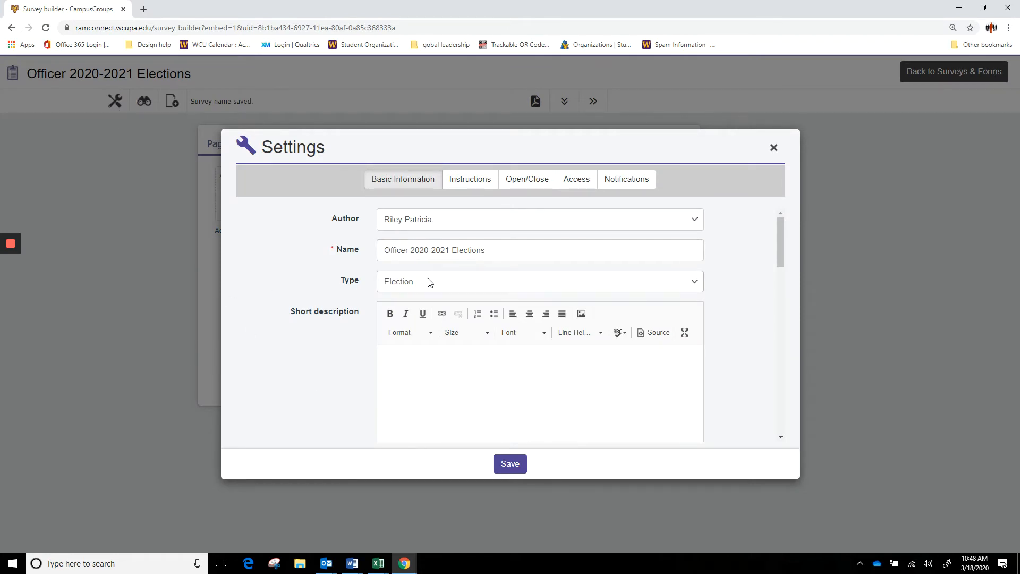
{"action": "left_click", "coordinate": [467, 186]}
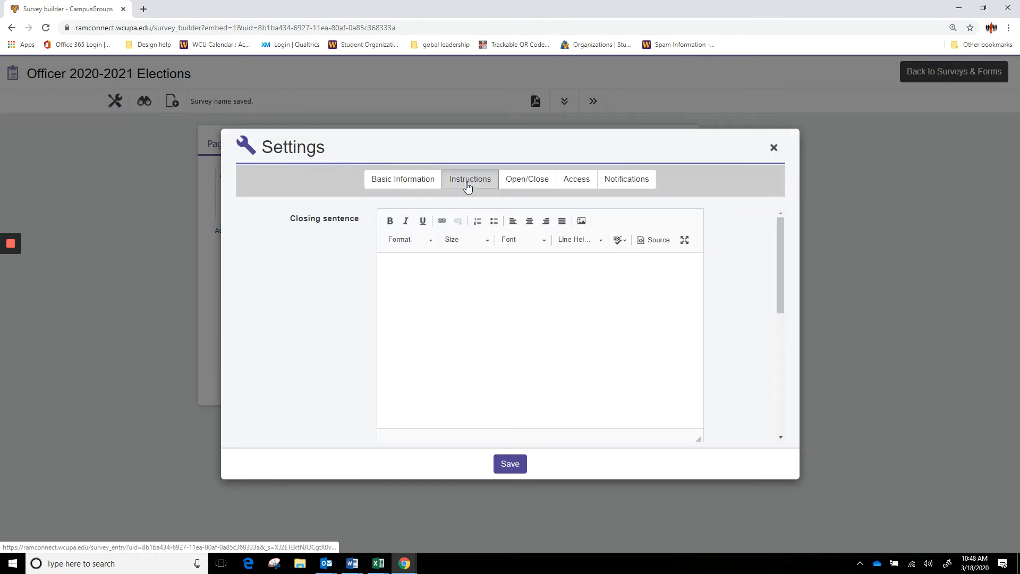
{"action": "left_click", "coordinate": [520, 186]}
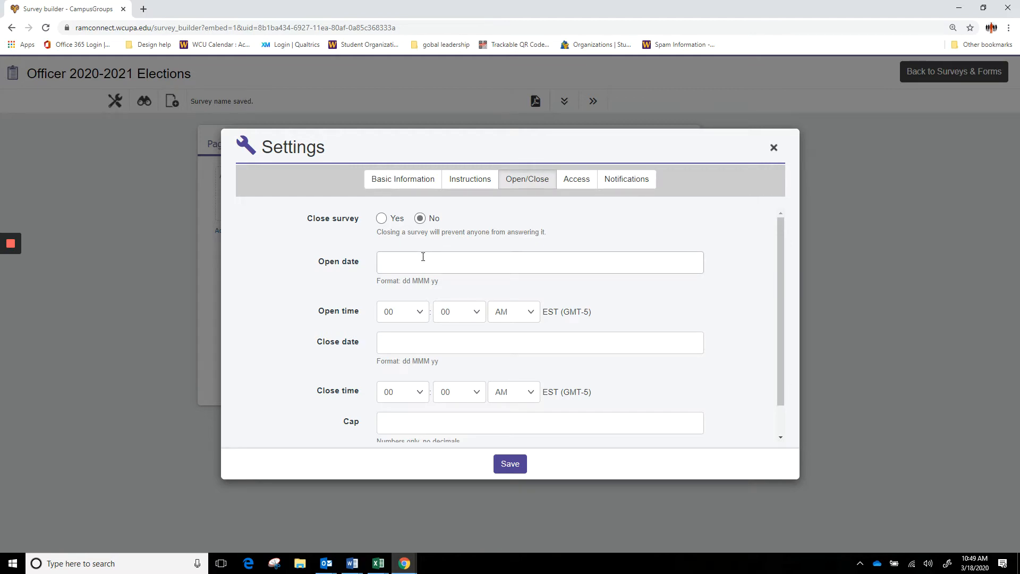
{"action": "left_click", "coordinate": [431, 259]}
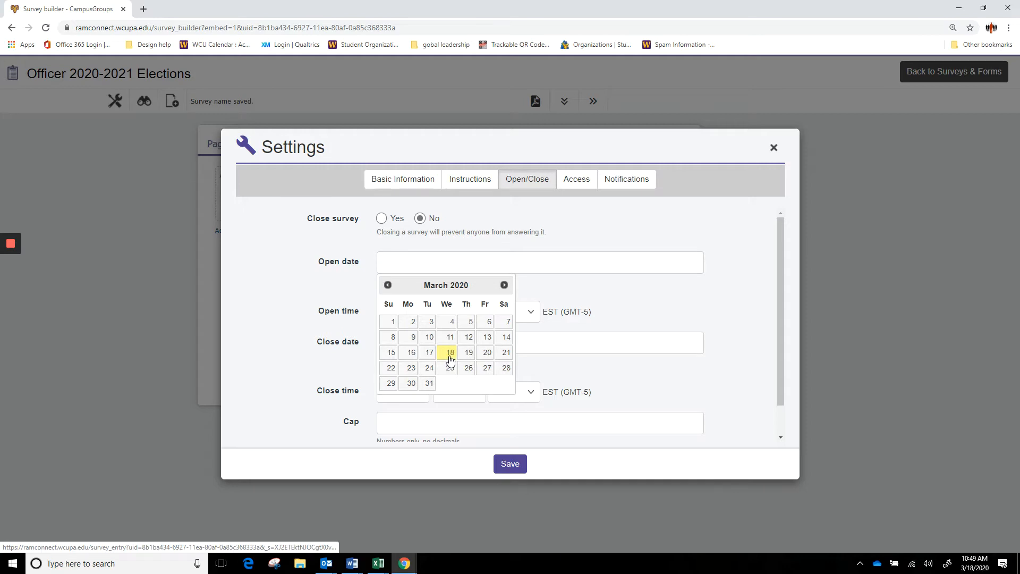
{"action": "left_click", "coordinate": [449, 354]}
{"action": "left_click", "coordinate": [426, 319]}
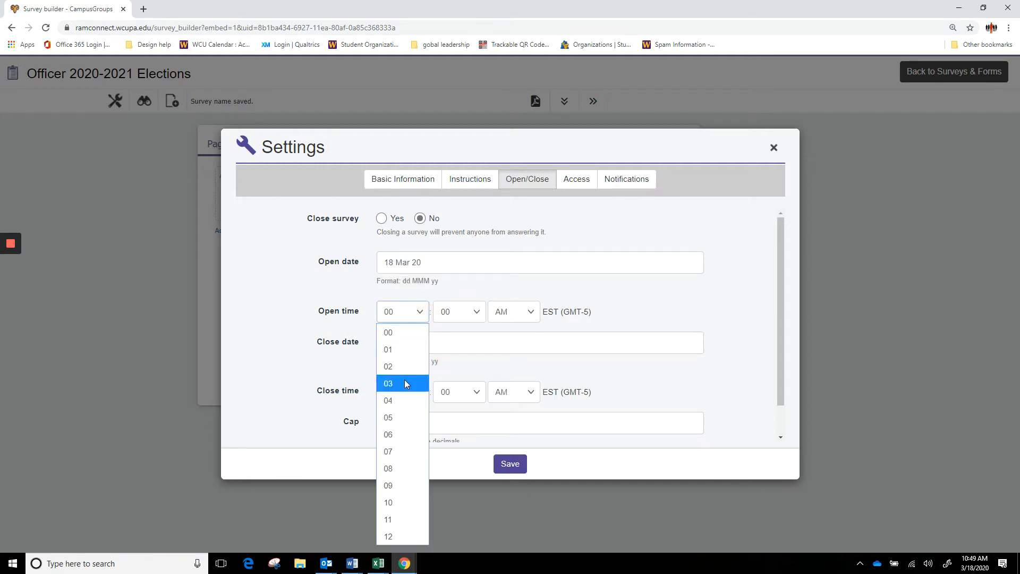
{"action": "left_click", "coordinate": [394, 469]}
{"action": "left_click", "coordinate": [414, 266]}
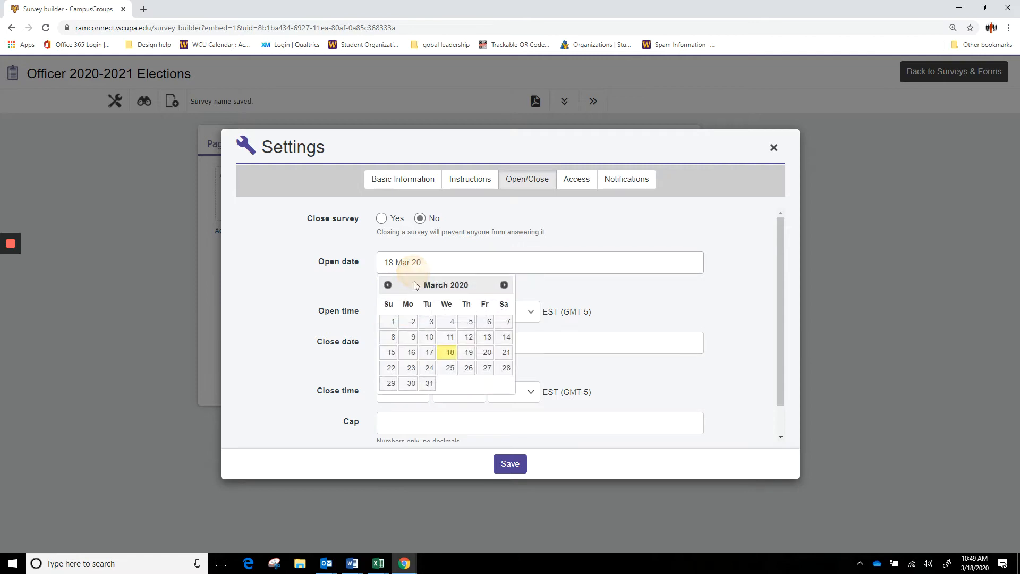
{"action": "left_click", "coordinate": [410, 353]}
- Set the ballot to close 22 Mar 20 at 12:55 PM and save the schedule
{"action": "left_click", "coordinate": [411, 353]}
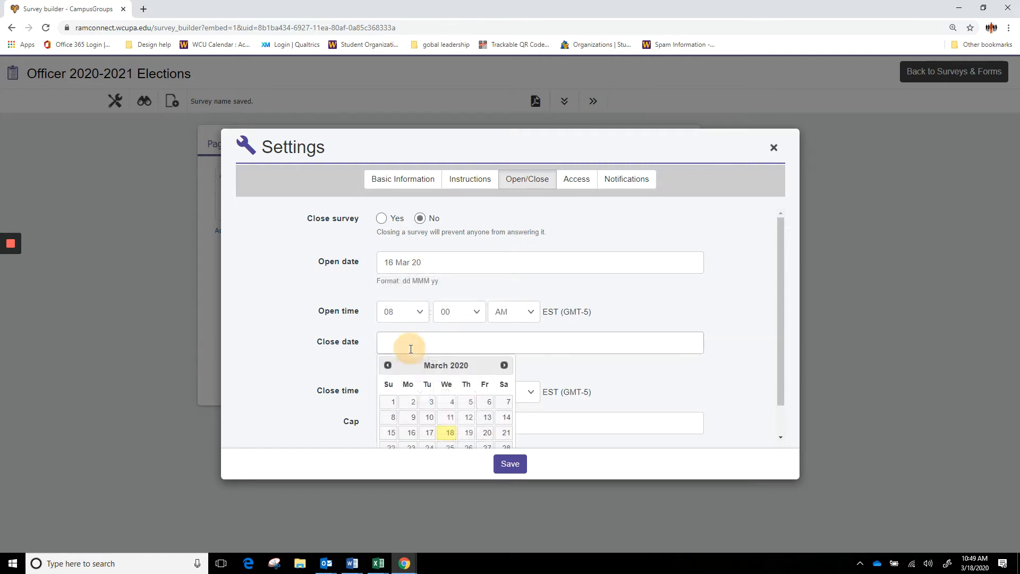
{"action": "left_click", "coordinate": [391, 448]}
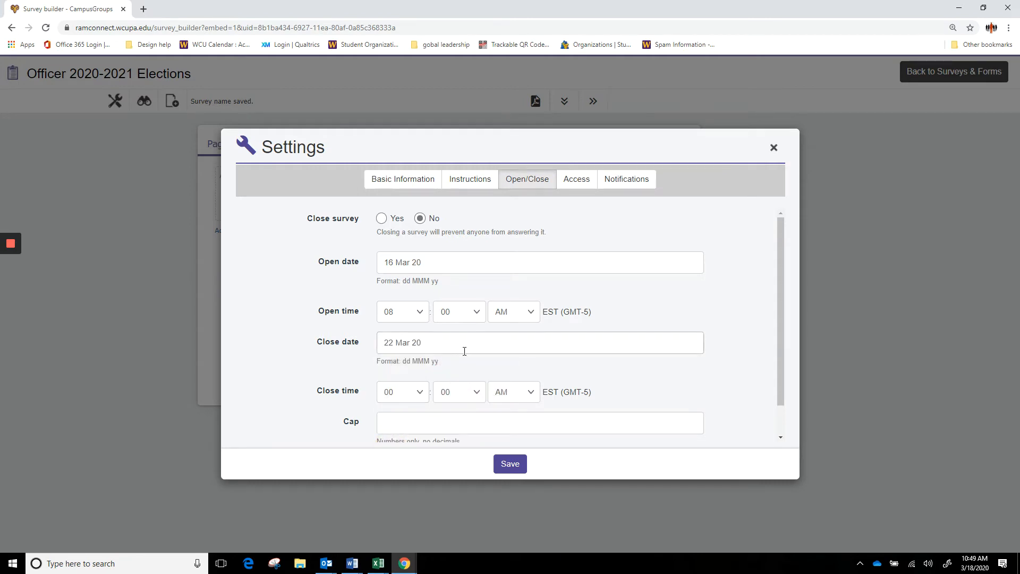
{"action": "scroll", "coordinate": [464, 352], "scroll_direction": "down", "scroll_amount": 1}
{"action": "left_click", "coordinate": [423, 361]}
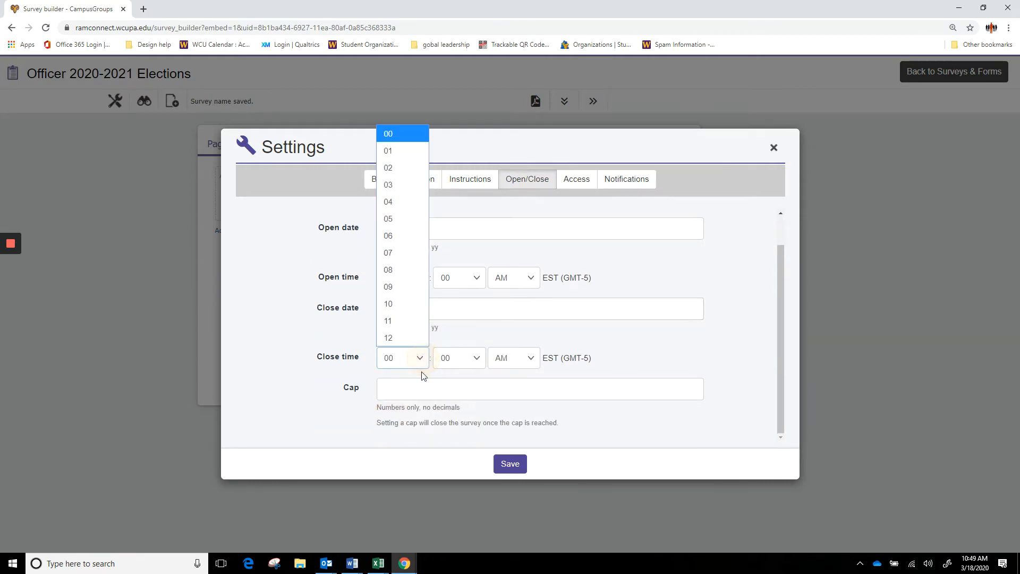
{"action": "left_click", "coordinate": [422, 337]}
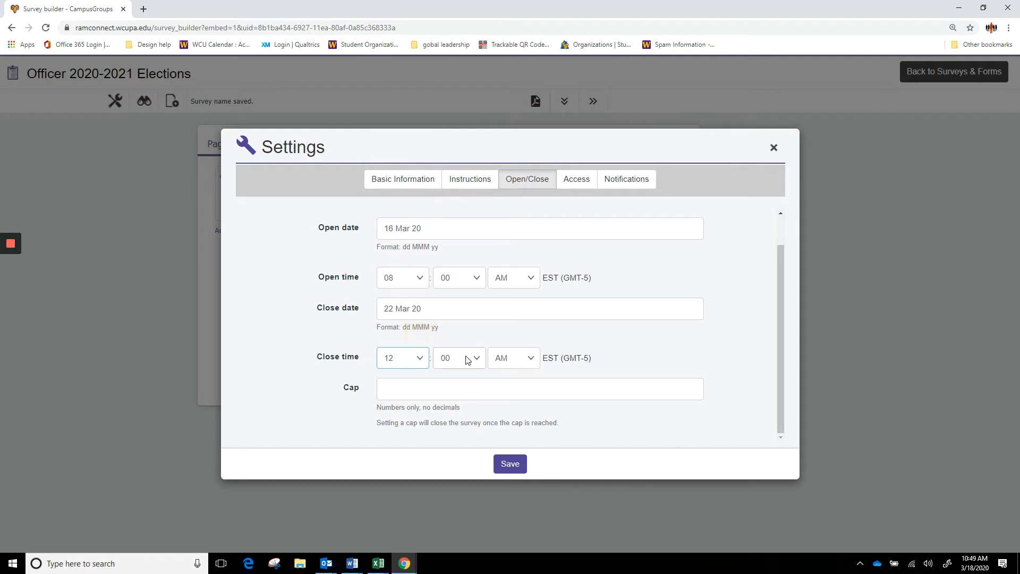
{"action": "left_click", "coordinate": [502, 357]}
{"action": "left_click", "coordinate": [514, 395]}
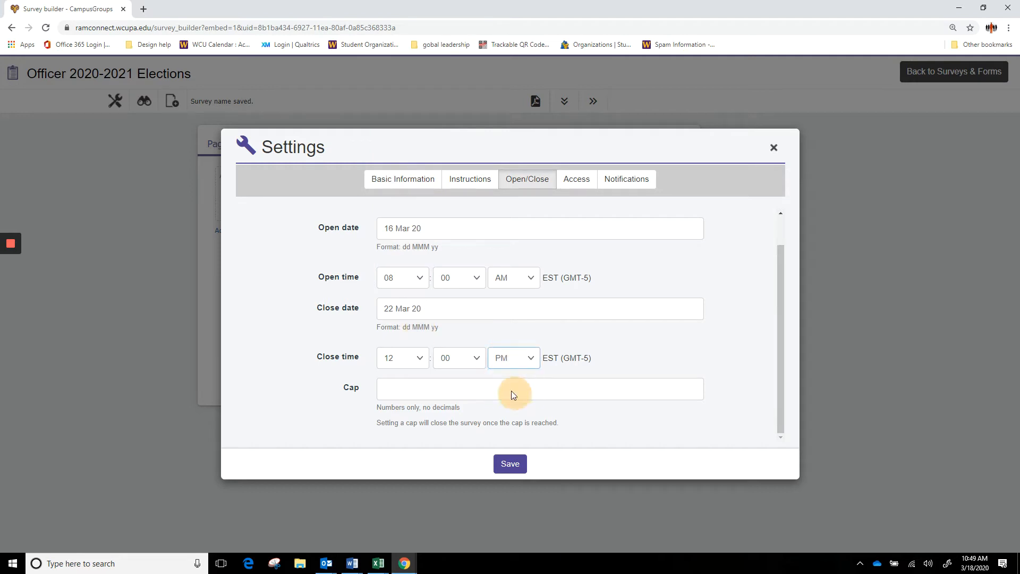
{"action": "left_click", "coordinate": [481, 366]}
{"action": "left_click", "coordinate": [464, 338]}
{"action": "left_click", "coordinate": [508, 466]}
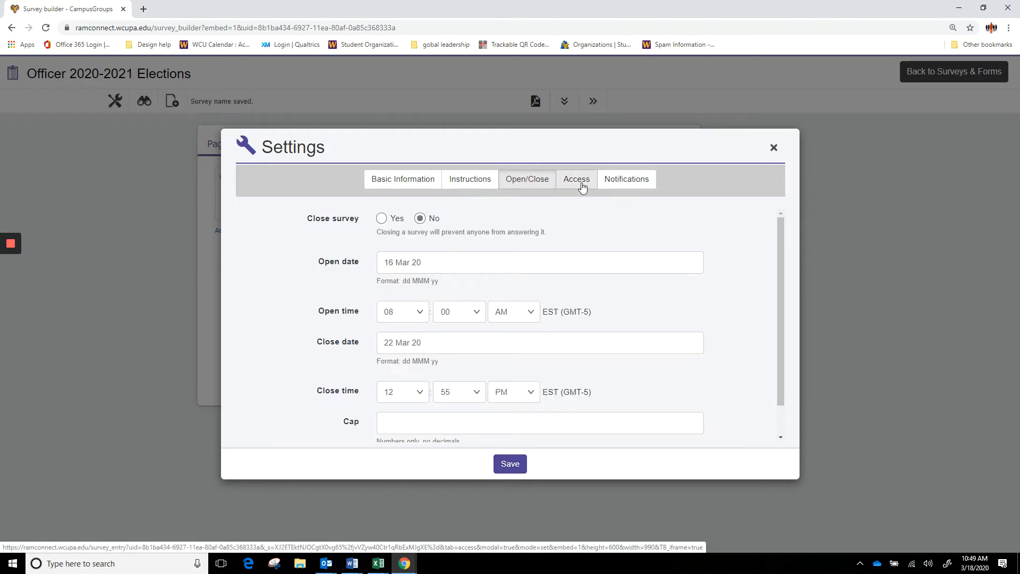
- Allow answering without sign-in, anonymous answers, no editing, and one answer per voter, then save
{"action": "left_click", "coordinate": [582, 183]}
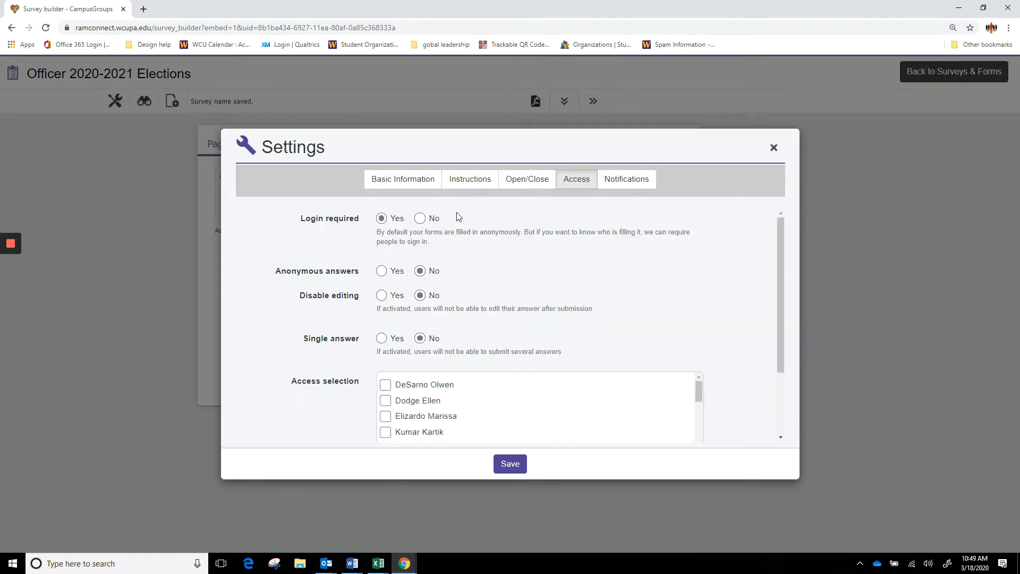
{"action": "left_click", "coordinate": [421, 219]}
{"action": "left_click", "coordinate": [386, 273]}
{"action": "left_click", "coordinate": [384, 297]}
{"action": "left_click", "coordinate": [381, 342]}
{"action": "scroll", "coordinate": [455, 383], "scroll_direction": "down", "scroll_amount": 1}
{"action": "left_click", "coordinate": [505, 465]}
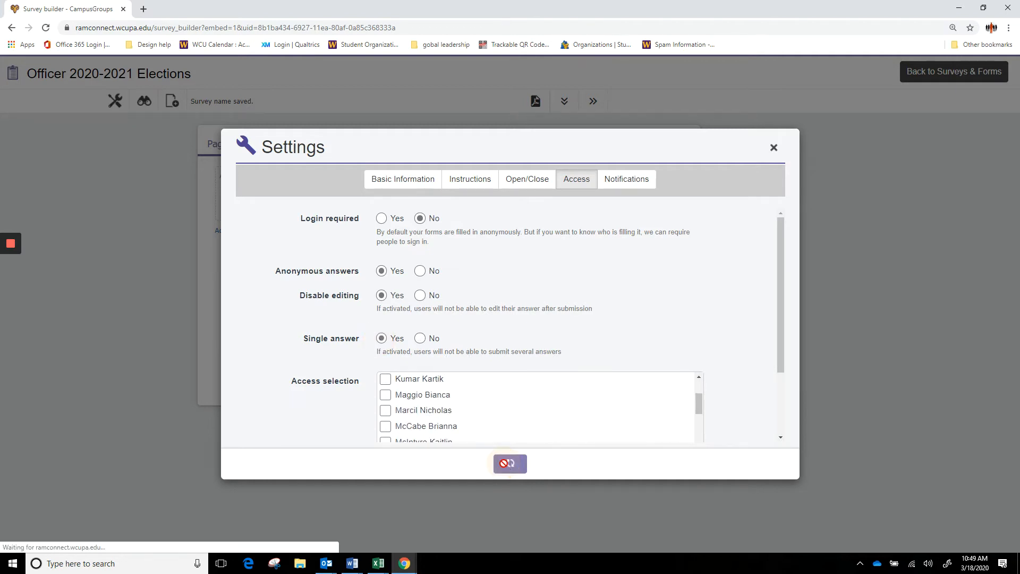
- Remove the submission notification recipient, save, and close the settings window
{"action": "left_click", "coordinate": [613, 186]}
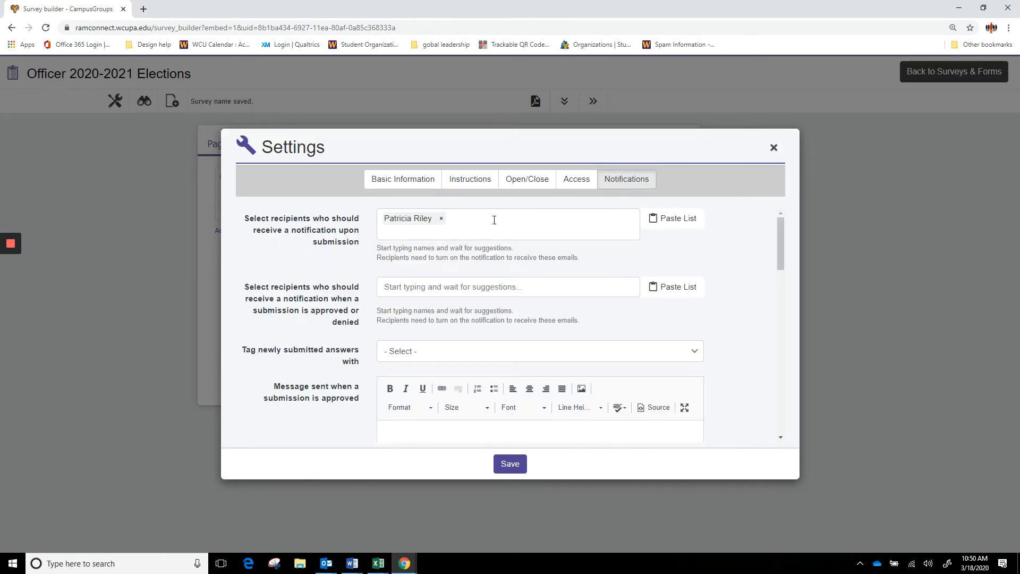
{"action": "left_click", "coordinate": [441, 218]}
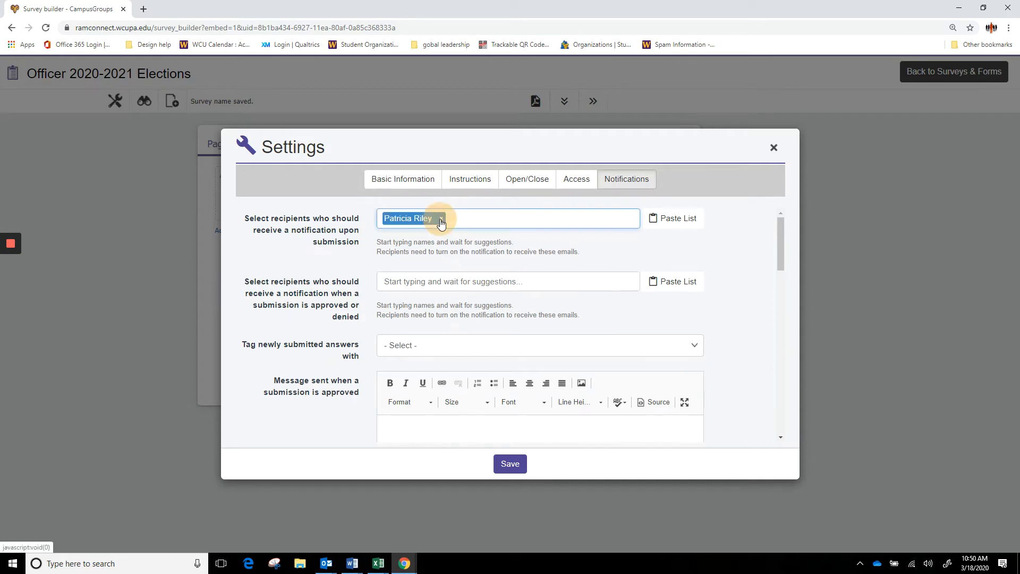
{"action": "left_click", "coordinate": [691, 243]}
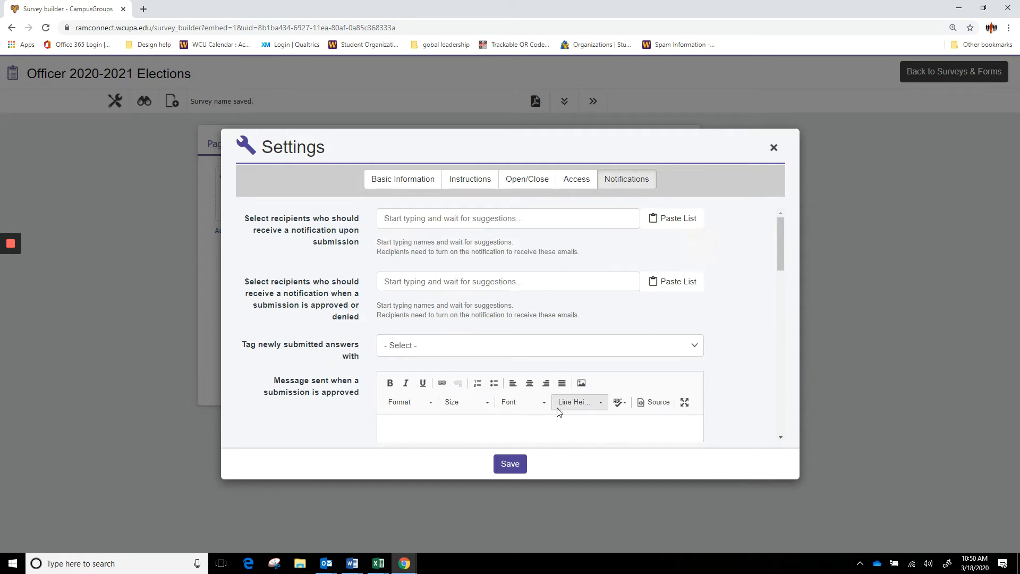
{"action": "left_click", "coordinate": [521, 464]}
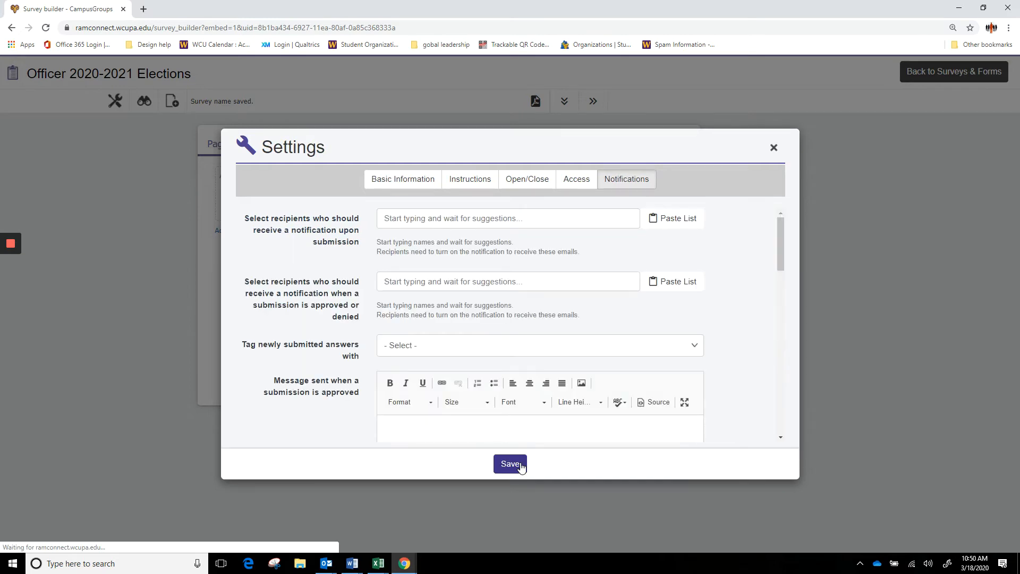
{"action": "left_click", "coordinate": [773, 147]}
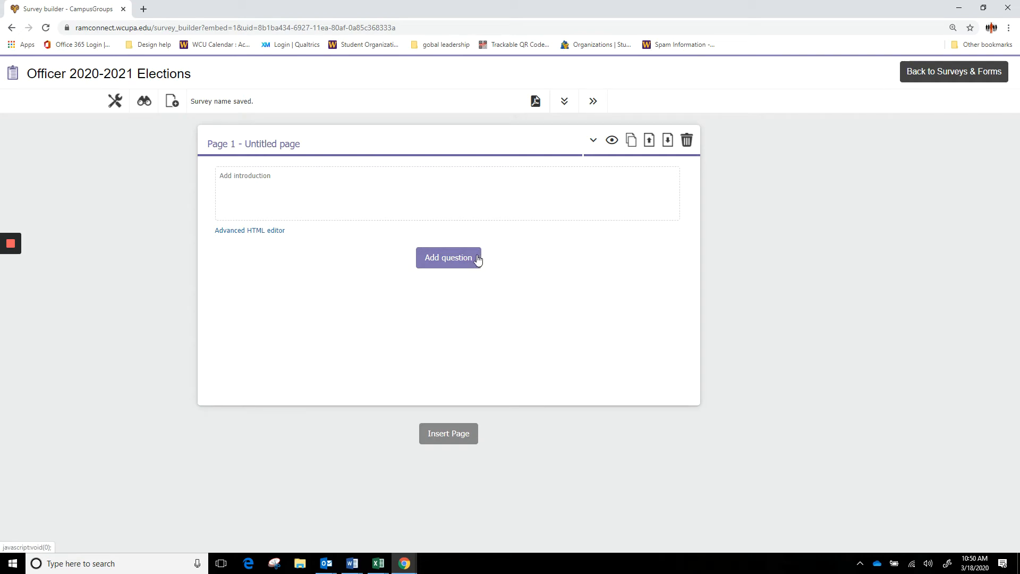
- Add an Election question to Page 1 titled President
{"action": "left_click", "coordinate": [472, 262]}
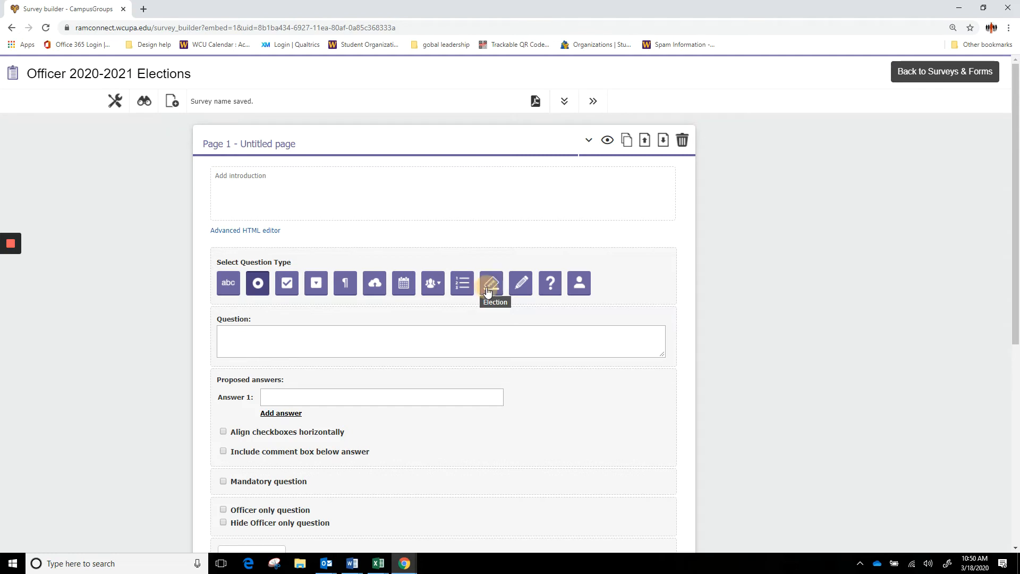
{"action": "left_click", "coordinate": [488, 290]}
{"action": "scroll", "coordinate": [484, 287], "scroll_direction": "down", "scroll_amount": 2}
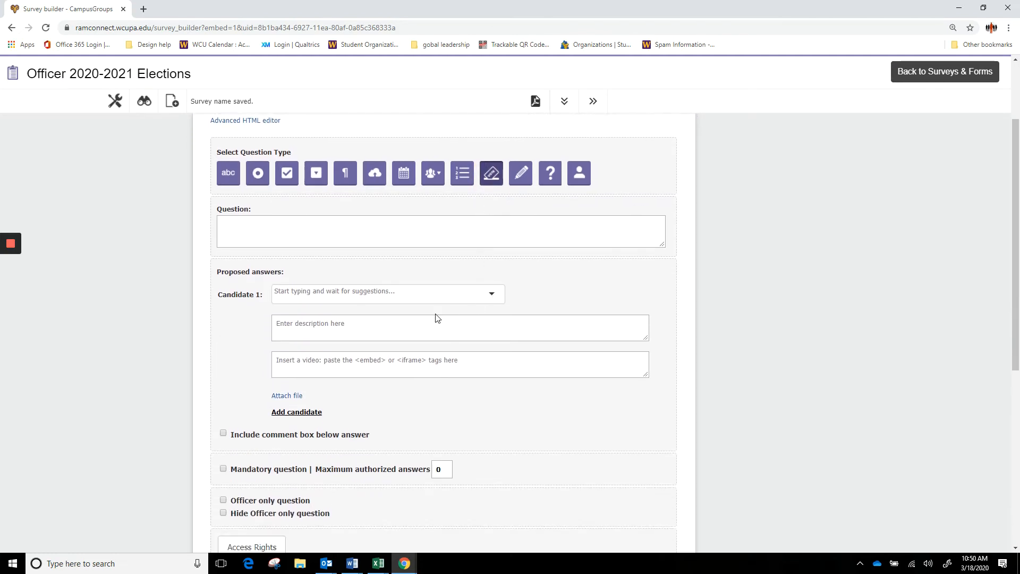
{"action": "left_click", "coordinate": [394, 247]}
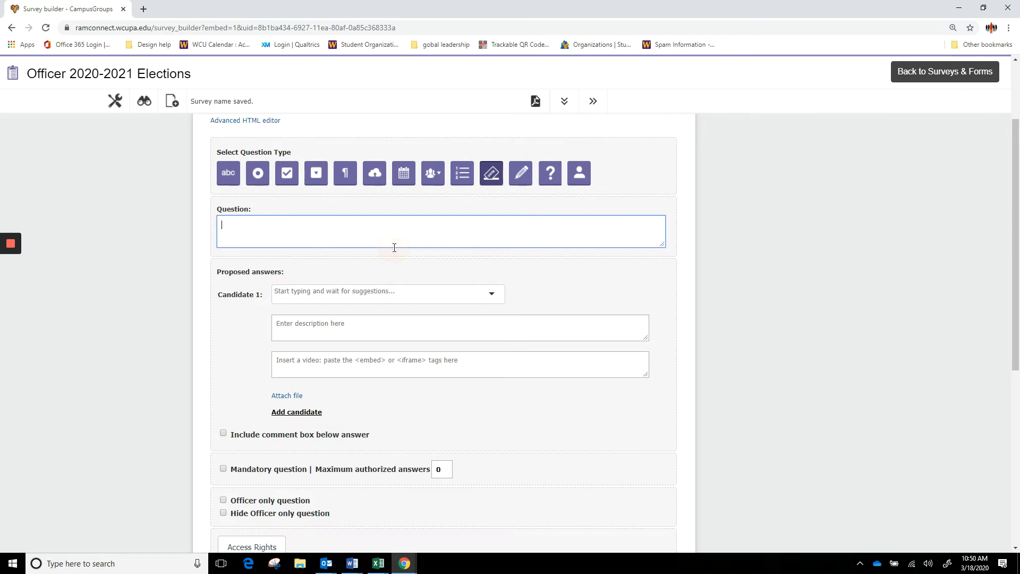
{"action": "type", "text": "President"}
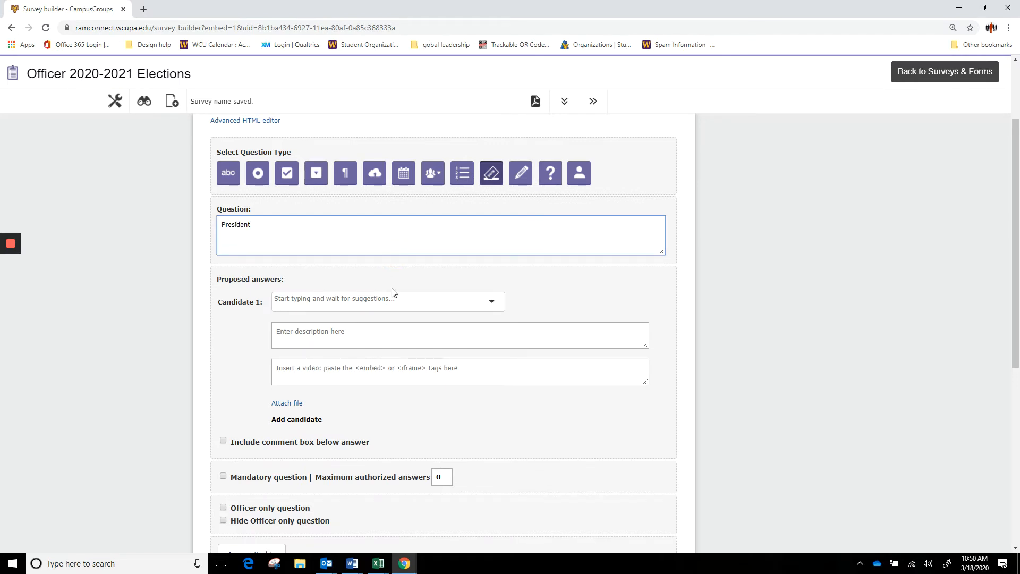
- Choose the first President candidate from the student suggestions and write their description
{"action": "left_click", "coordinate": [392, 299]}
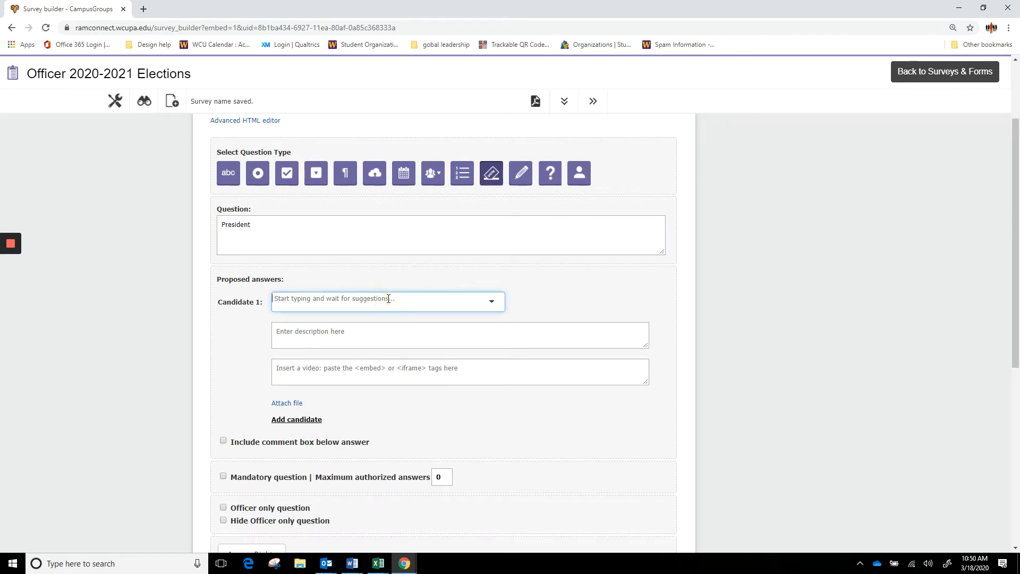
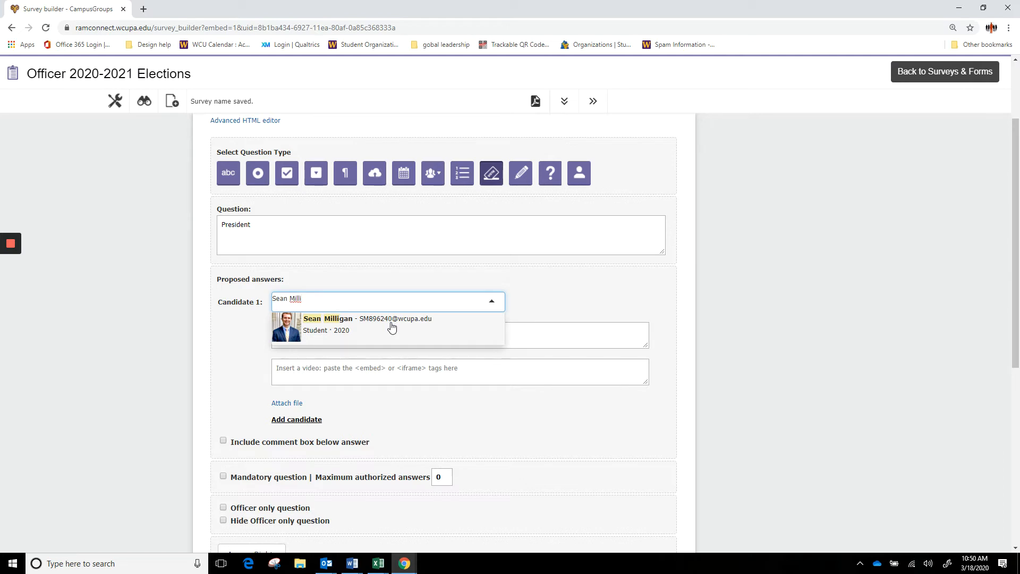
{"action": "left_click", "coordinate": [392, 326]}
{"action": "left_click", "coordinate": [388, 329]}
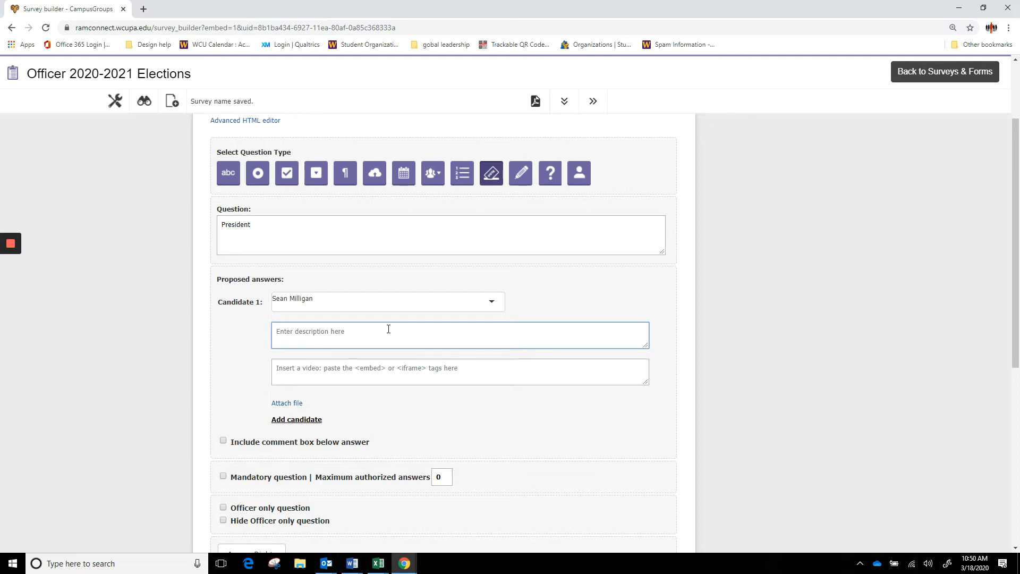
{"action": "type", "text": "Sean wants to be president to work with new stude"}
{"action": "type", "text": "nt organizations."}
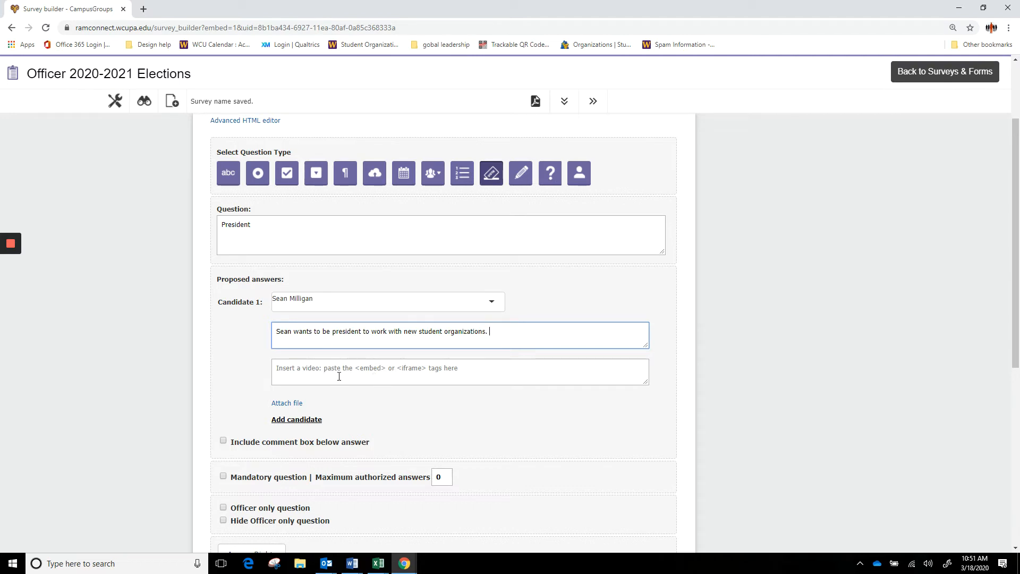
- Add a second student candidate with a leadership development description
{"action": "left_click", "coordinate": [313, 420]}
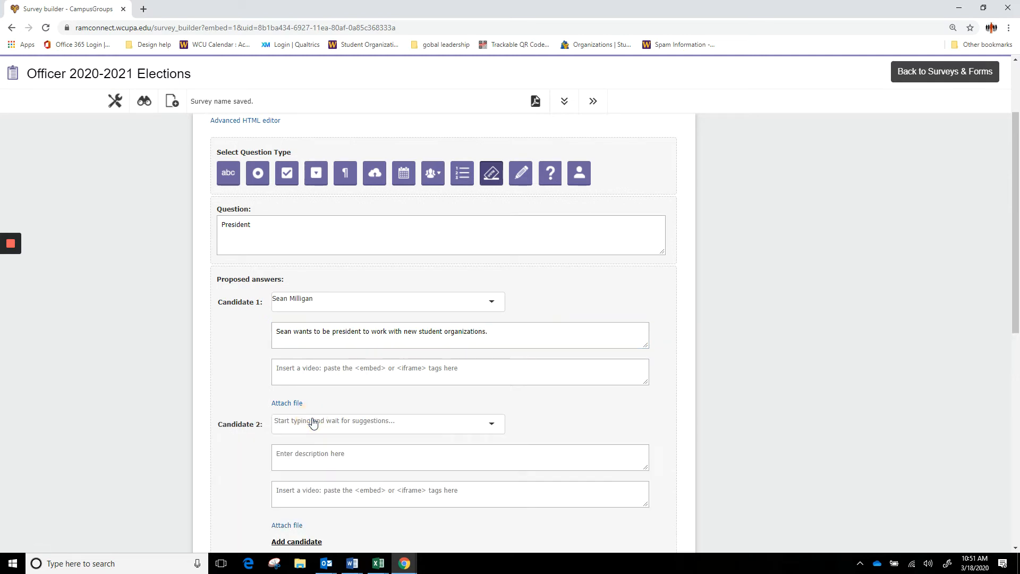
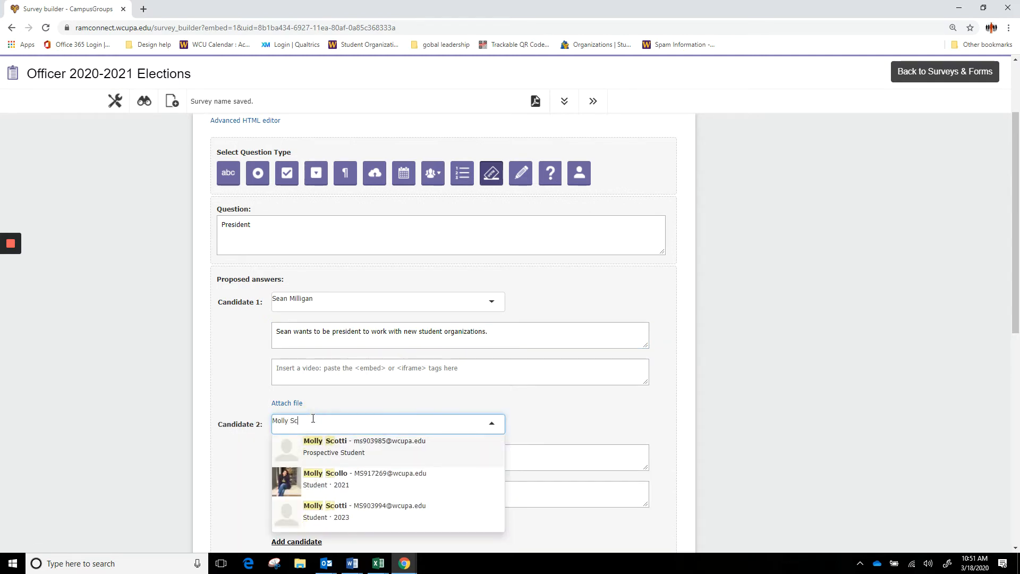
{"action": "left_click", "coordinate": [323, 476]}
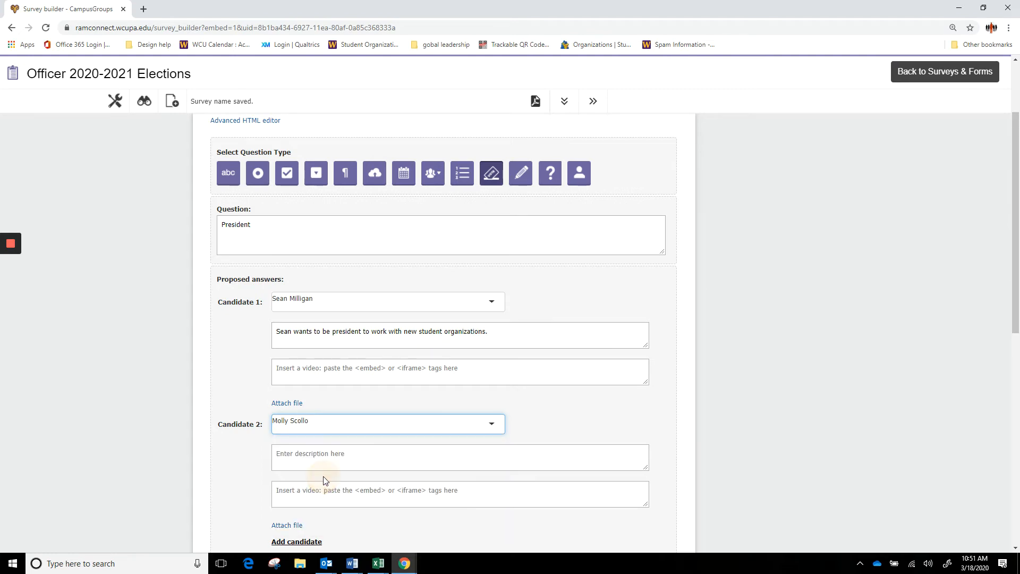
{"action": "left_click", "coordinate": [333, 456]}
{"action": "type", "text": "Molly want to be president to o"}
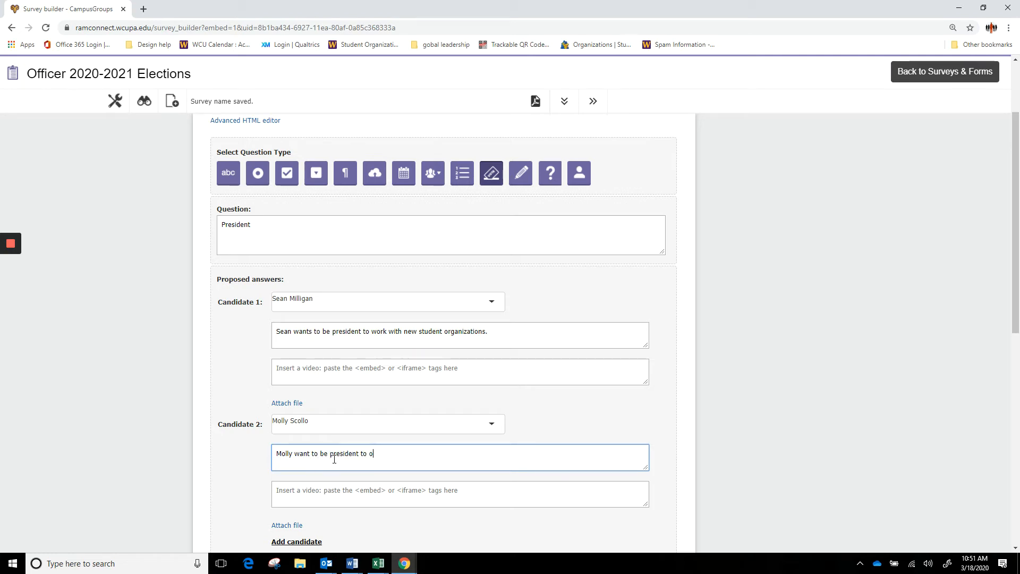
{"action": "type", "text": "ffer more leadership development "}
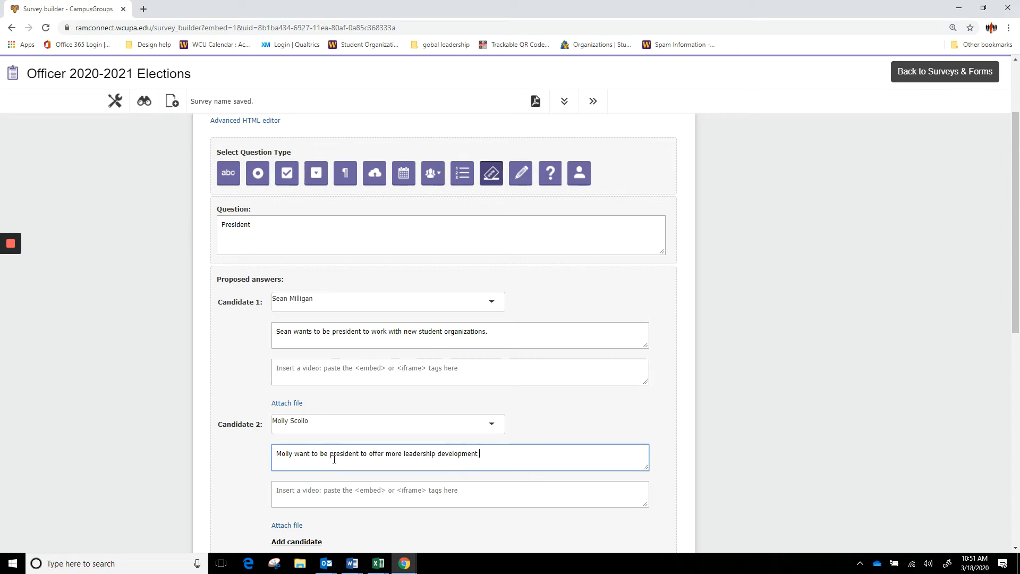
{"action": "type", "text": "opportunities for elected officers."}
- Make the President question mandatory with a maximum of 1 answer and save it
{"action": "scroll", "coordinate": [372, 470], "scroll_direction": "down", "scroll_amount": 4}
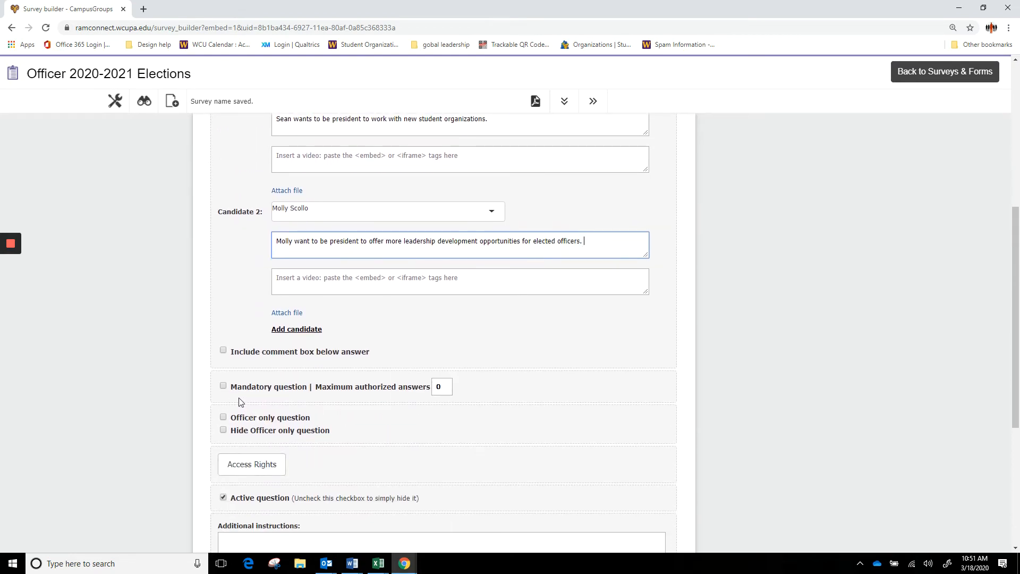
{"action": "left_click", "coordinate": [224, 385]}
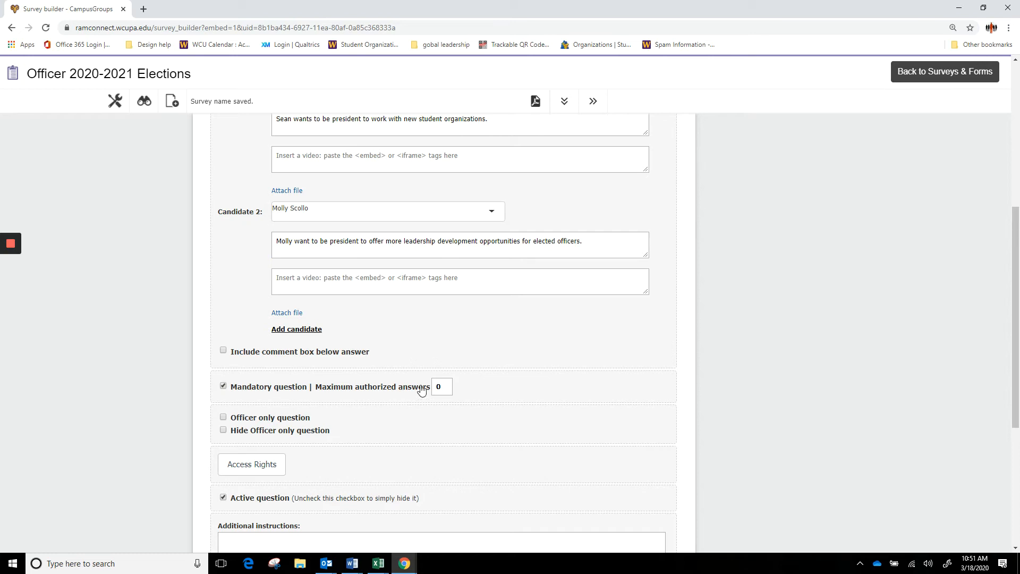
{"action": "left_click", "coordinate": [450, 386]}
{"action": "type", "text": "1"}
{"action": "scroll", "coordinate": [470, 400], "scroll_direction": "down", "scroll_amount": 4}
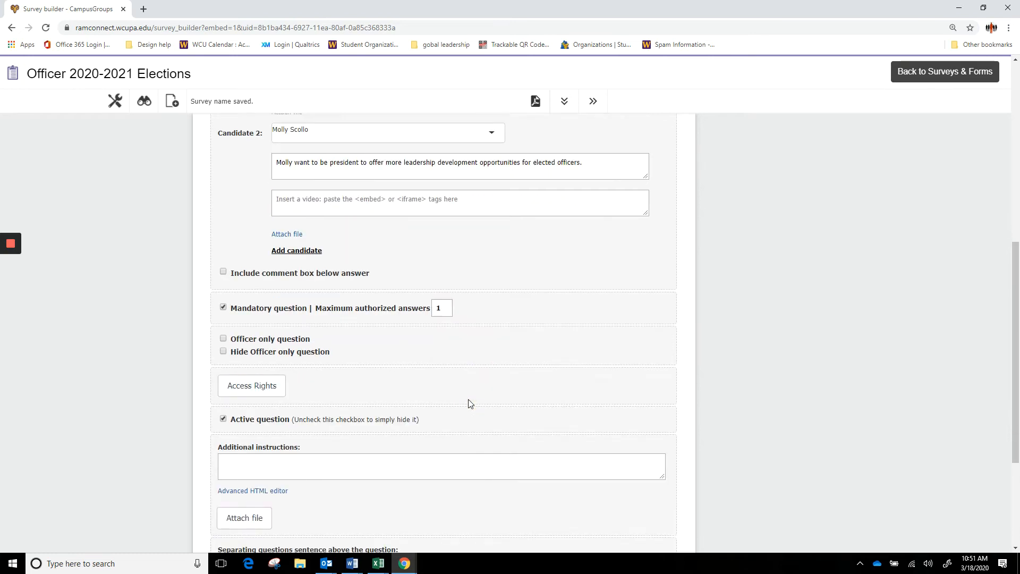
{"action": "left_click", "coordinate": [574, 495]}
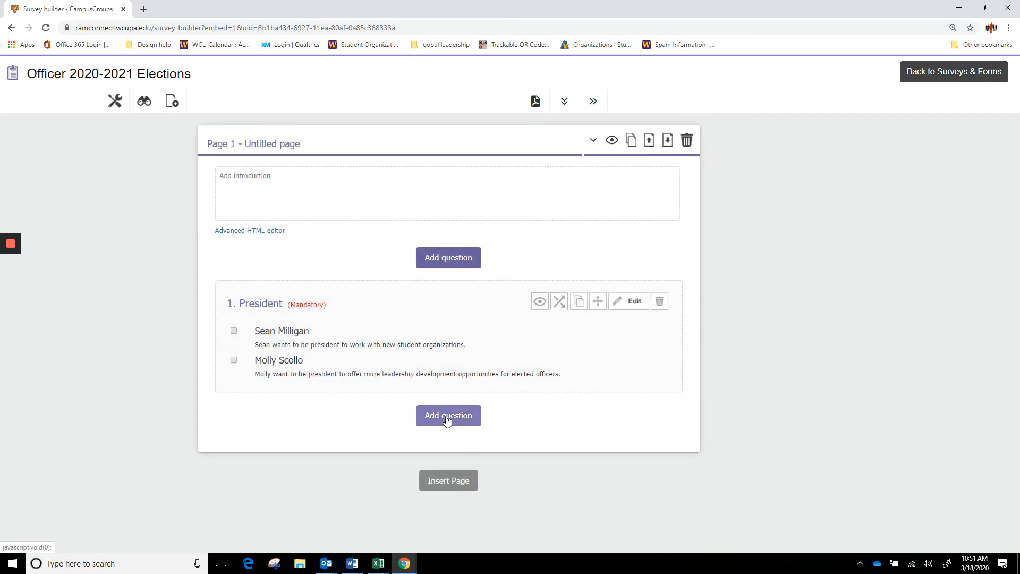
- Add a second Election question titled Vice President
{"action": "left_click", "coordinate": [448, 419]}
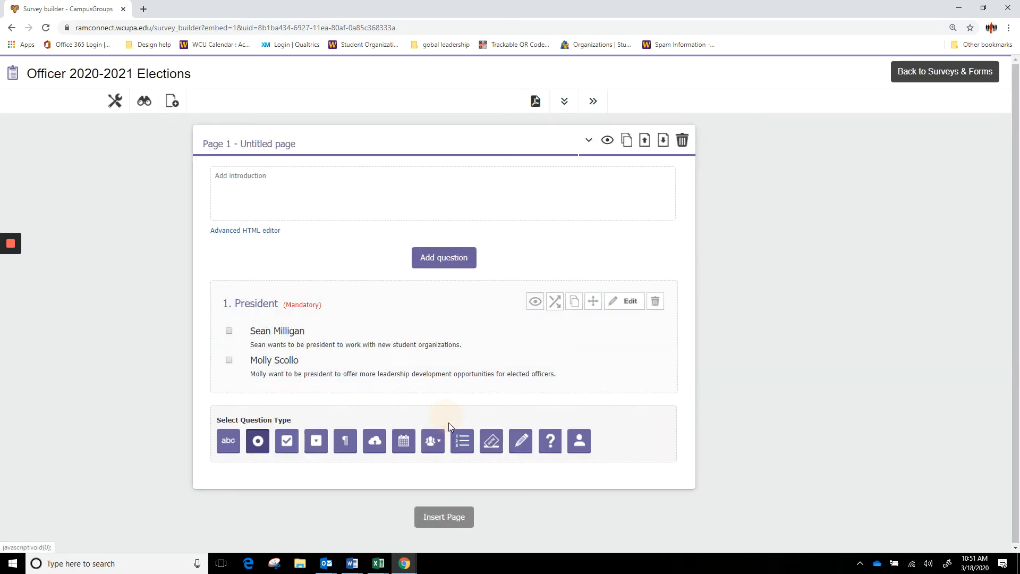
{"action": "left_click", "coordinate": [485, 443]}
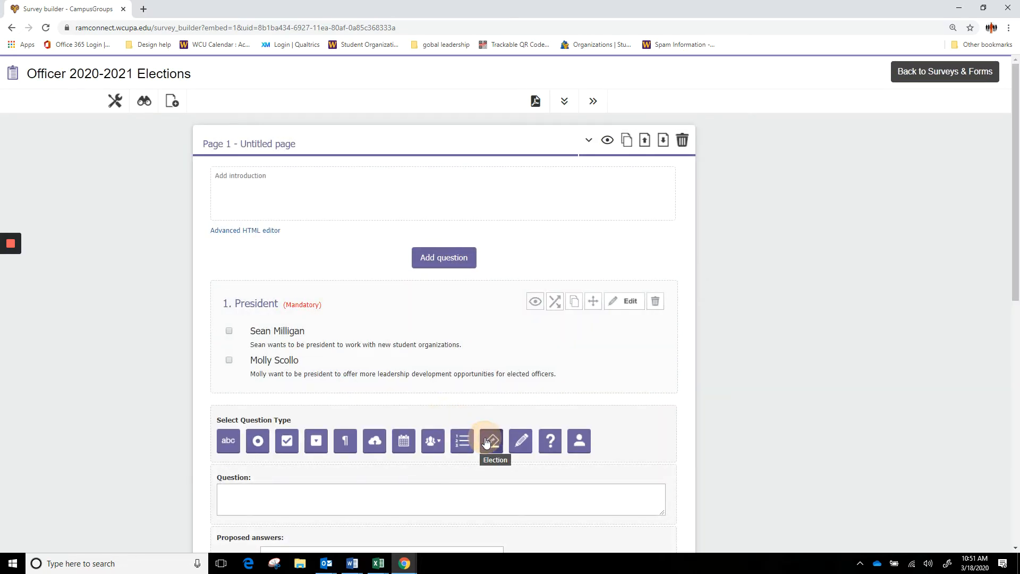
{"action": "scroll", "coordinate": [485, 442], "scroll_direction": "down", "scroll_amount": 5}
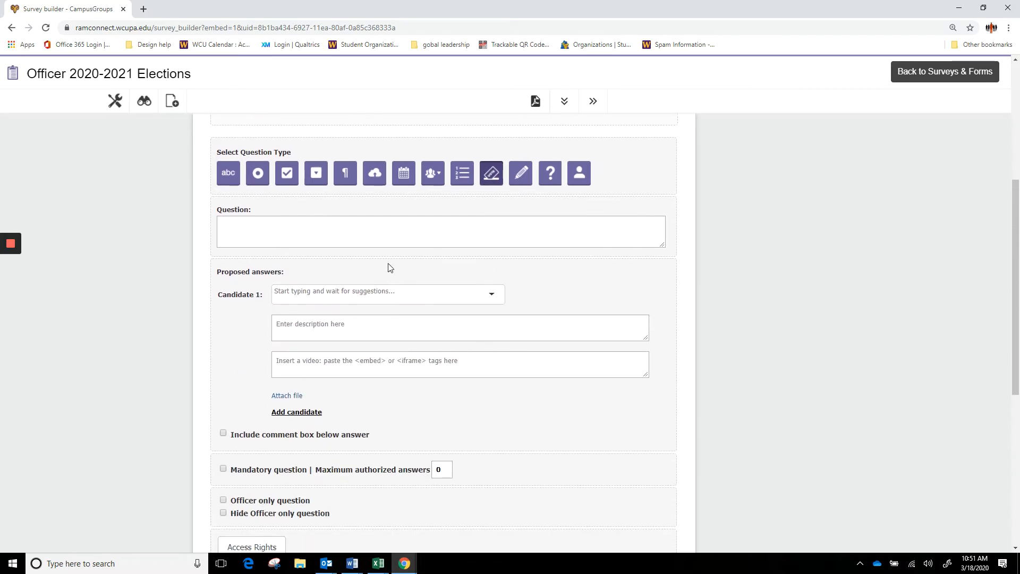
{"action": "left_click", "coordinate": [391, 243]}
{"action": "type", "text": "V"}
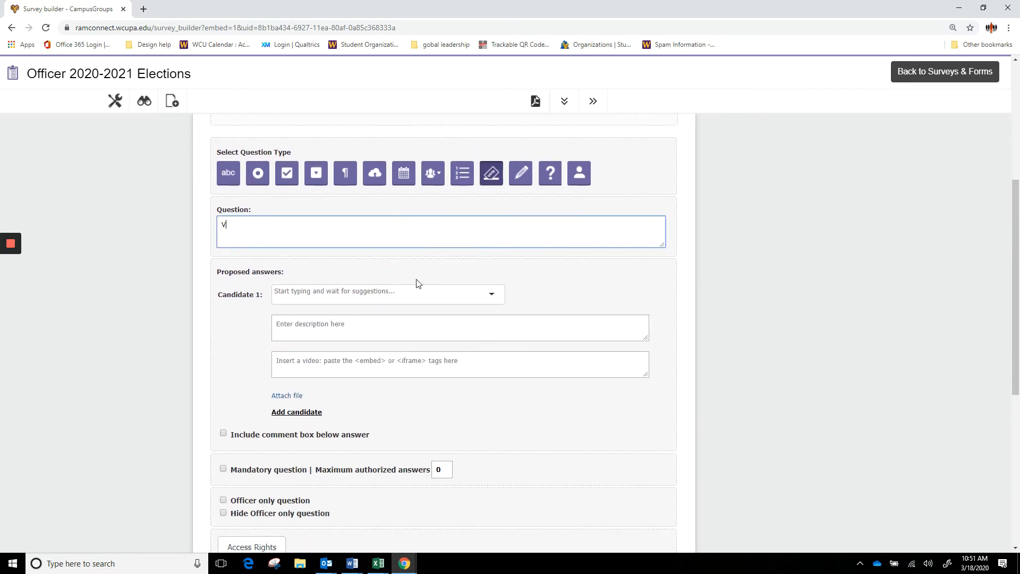
{"action": "type", "text": "ice President"}
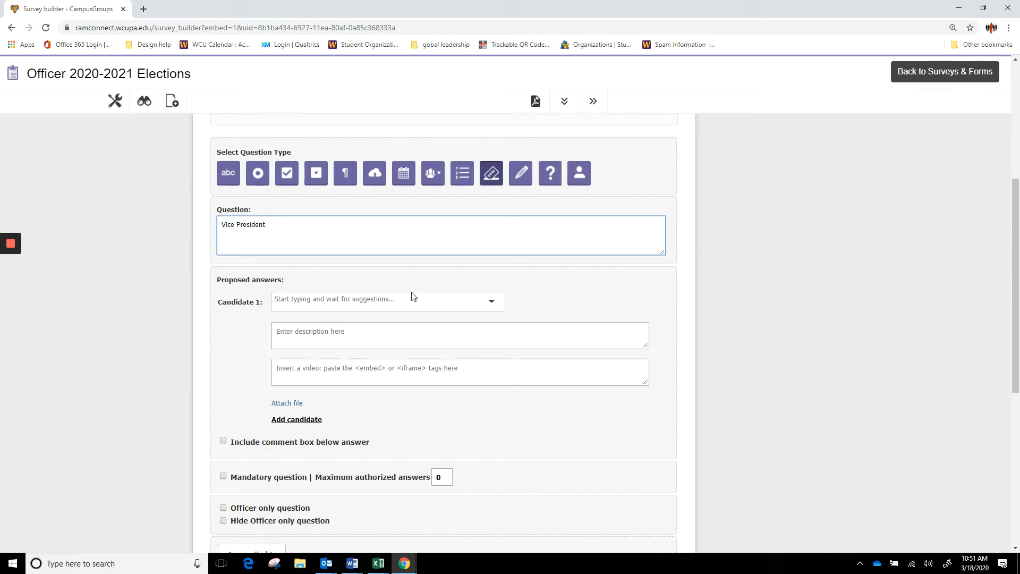
- Choose two Vice President candidates from the student suggestions
{"action": "left_click", "coordinate": [412, 295]}
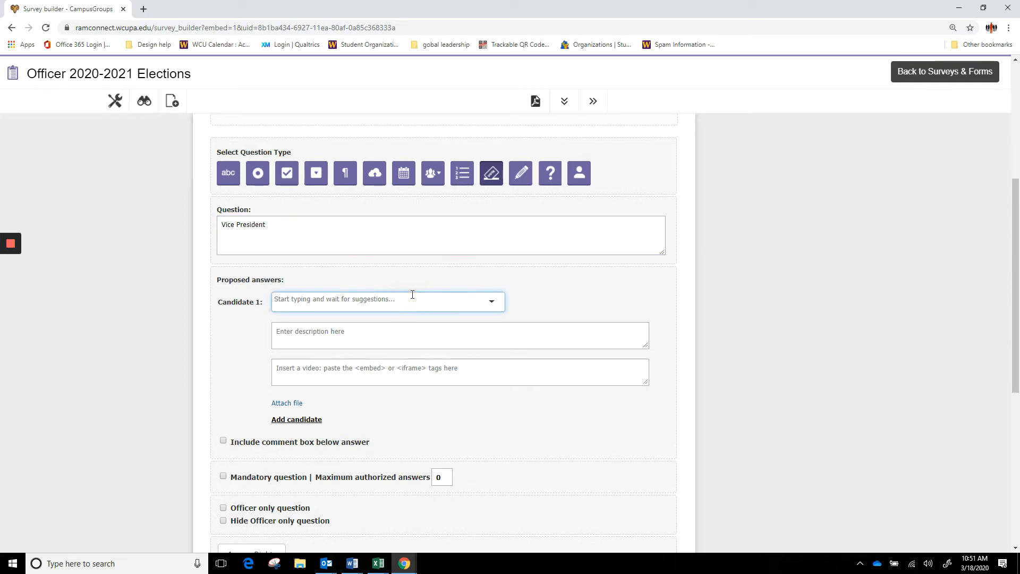
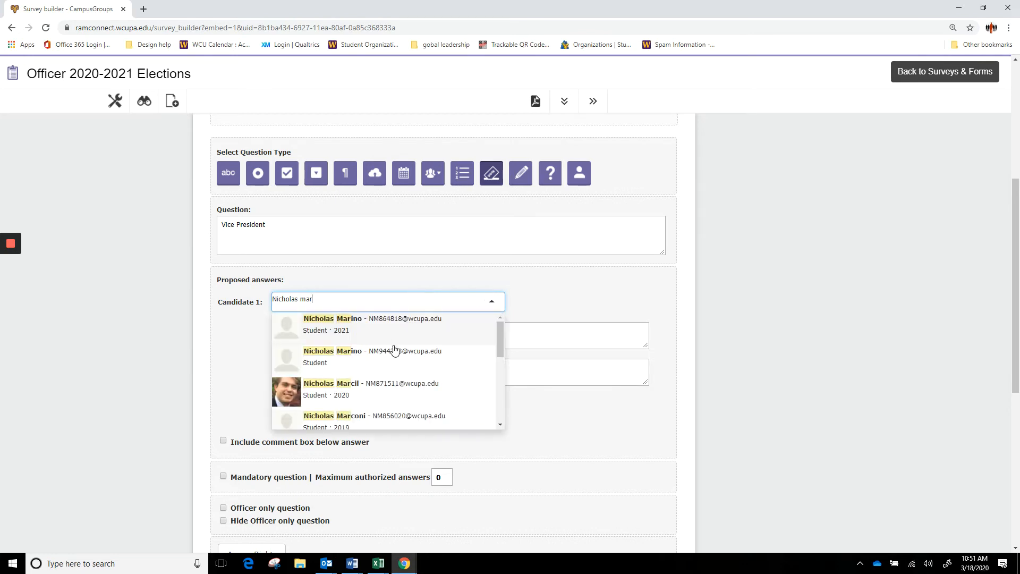
{"action": "left_click", "coordinate": [393, 395]}
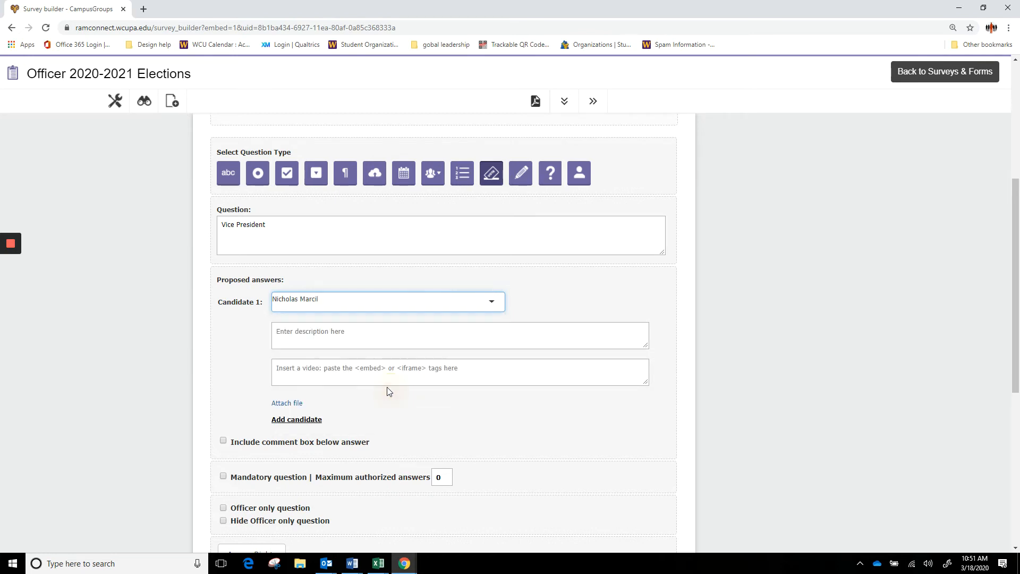
{"action": "left_click", "coordinate": [319, 421]}
{"action": "left_click", "coordinate": [320, 421]}
{"action": "type", "text": "Olwe"}
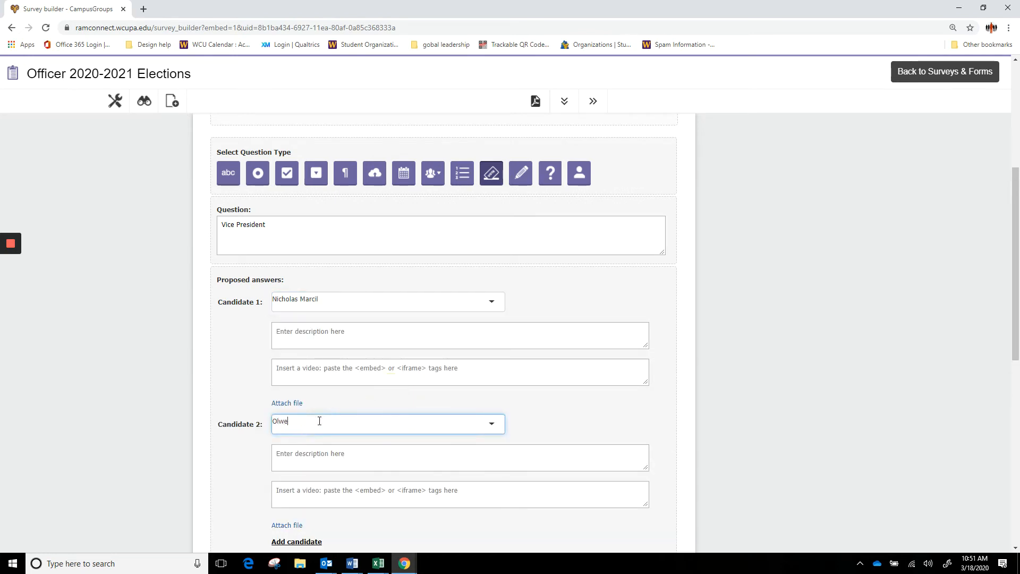
{"action": "type", "text": "n"}
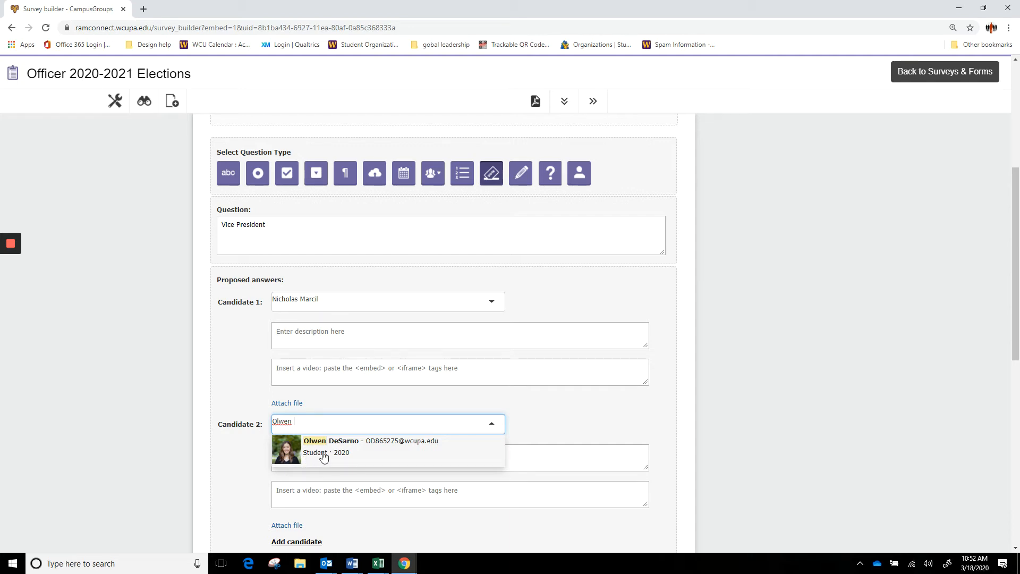
{"action": "left_click", "coordinate": [324, 456]}
- Make the Vice President question mandatory with a maximum of 1 answer and save it
{"action": "scroll", "coordinate": [298, 467], "scroll_direction": "down", "scroll_amount": 2}
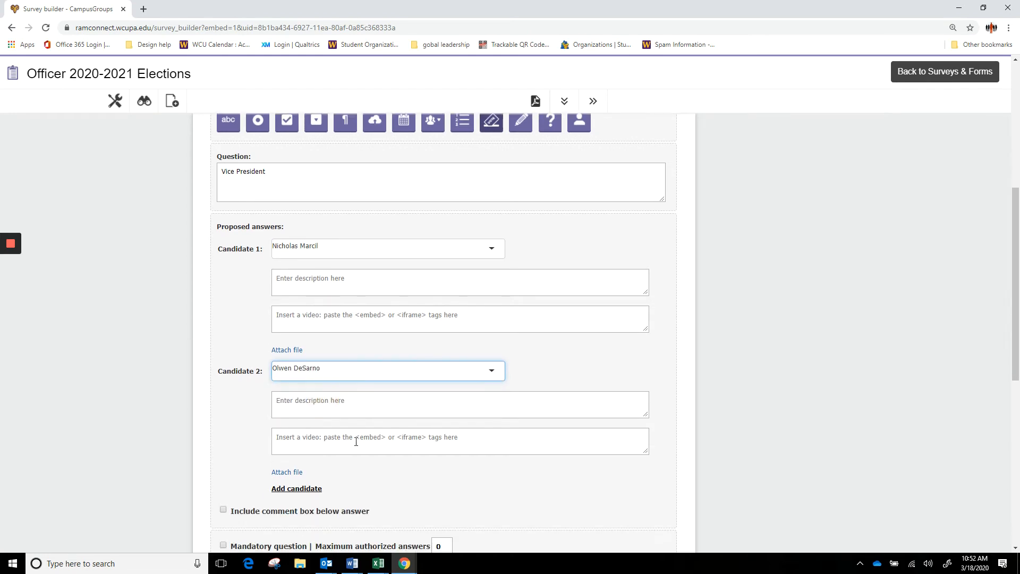
{"action": "left_click", "coordinate": [229, 492]}
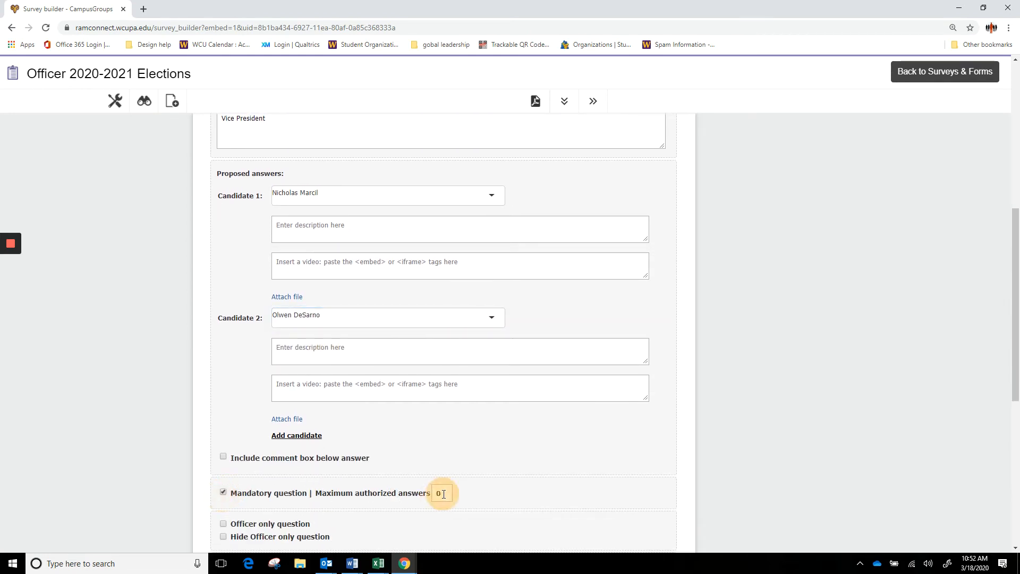
{"action": "left_click_drag", "start_coordinate": [442, 493], "coordinate": [426, 494]}
{"action": "type", "text": "1"}
{"action": "scroll", "coordinate": [406, 375], "scroll_direction": "down", "scroll_amount": 7}
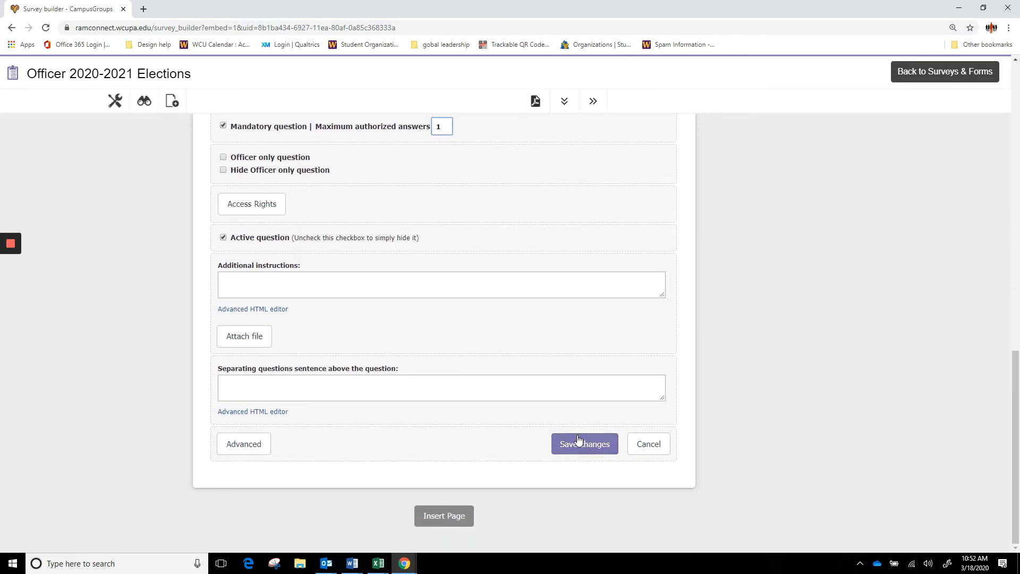
{"action": "left_click", "coordinate": [579, 442]}
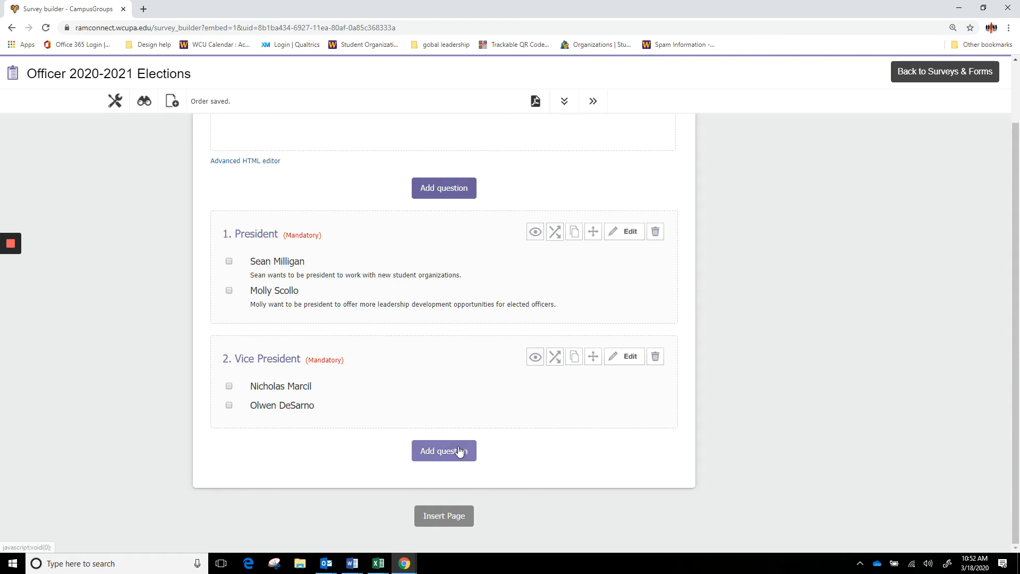
- Add a third Election question titled Secretary
{"action": "left_click", "coordinate": [460, 451]}
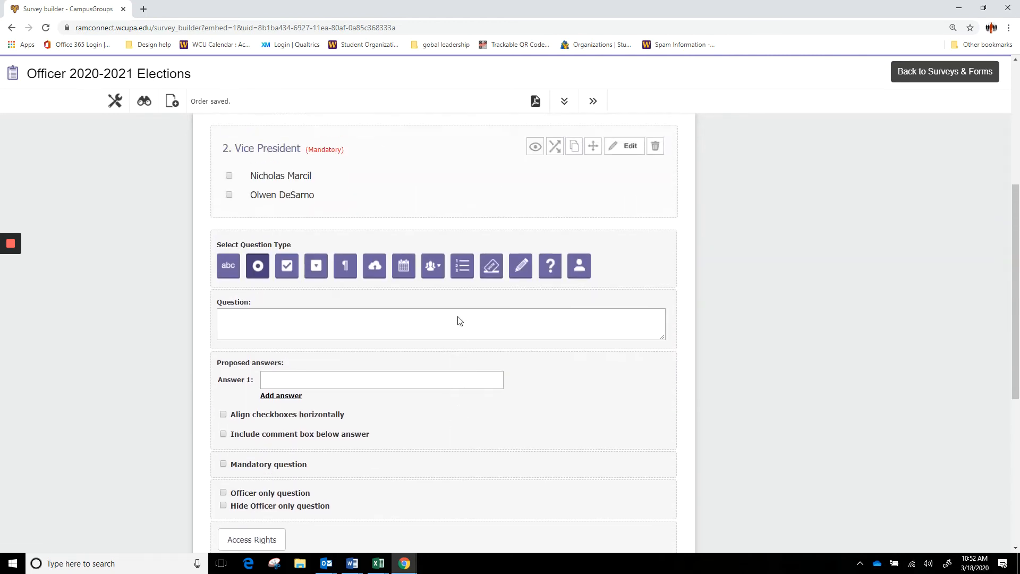
{"action": "left_click", "coordinate": [492, 299]}
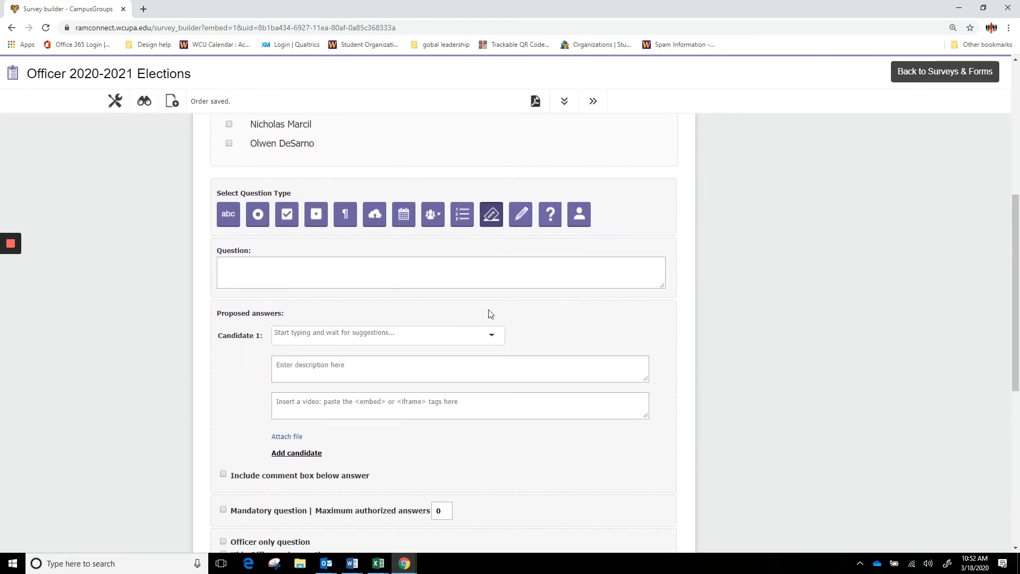
{"action": "left_click", "coordinate": [486, 243]}
{"action": "type", "text": "Secretary"}
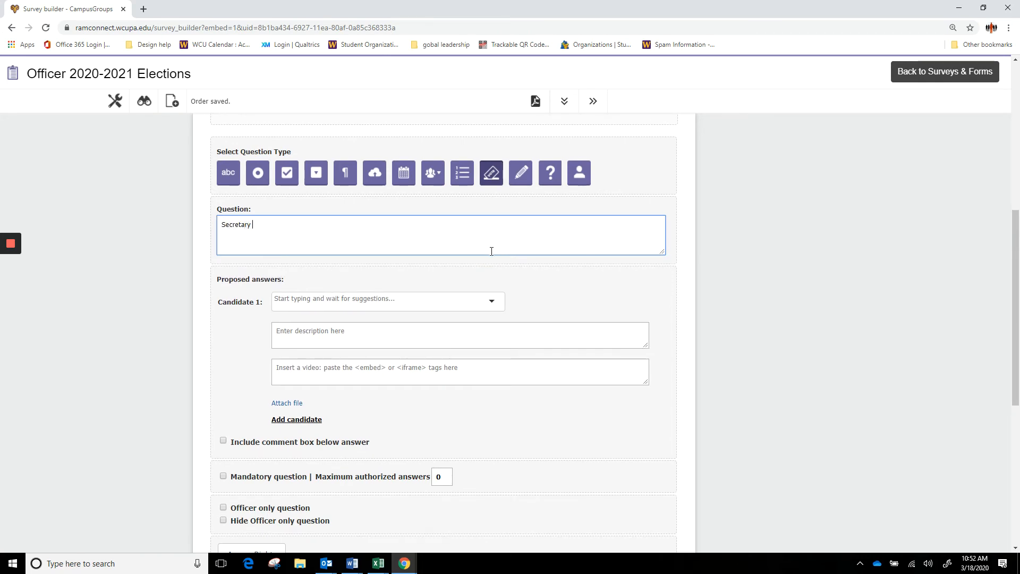
- Choose two Secretary candidates from the student suggestions
{"action": "left_click", "coordinate": [456, 300]}
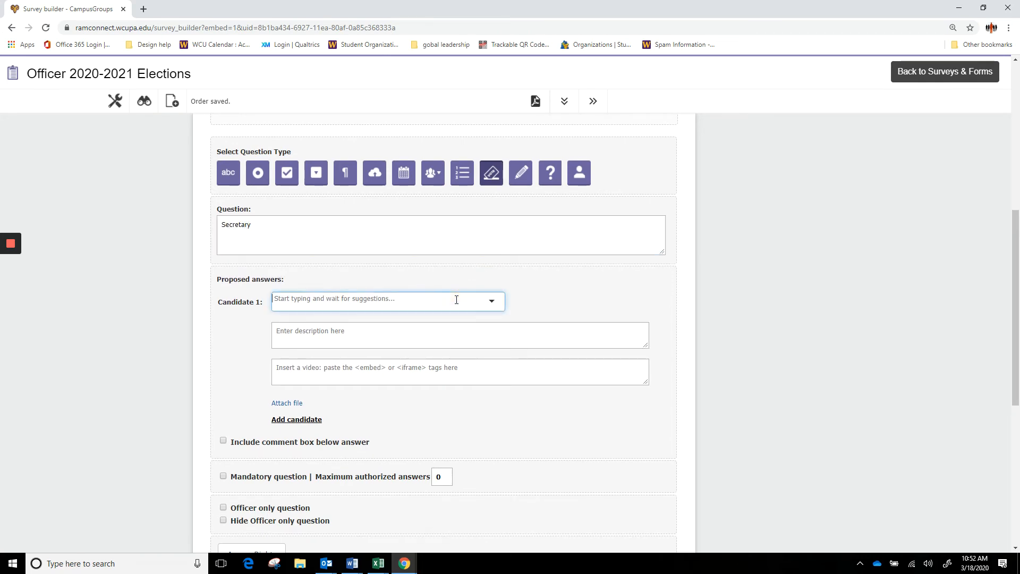
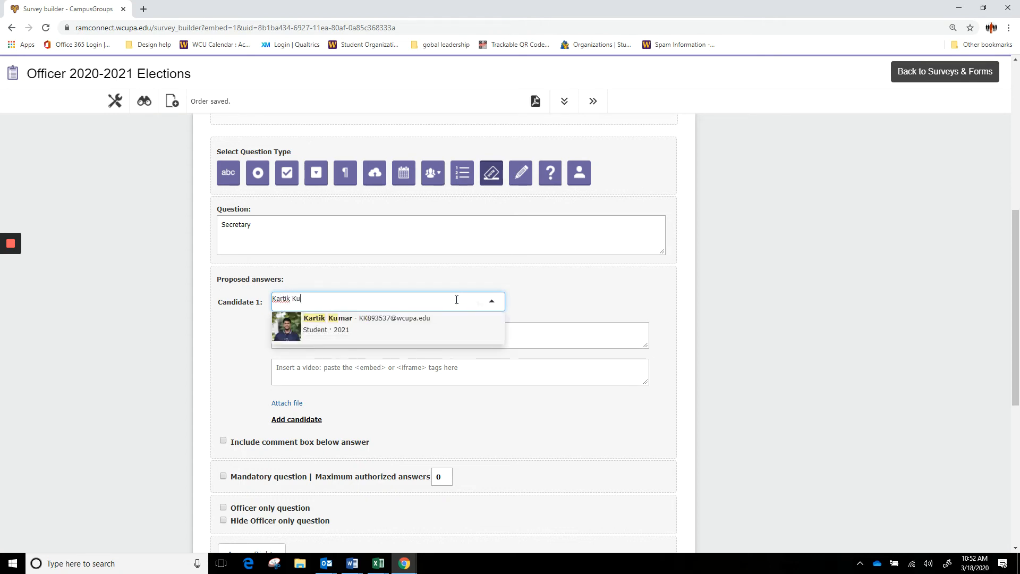
{"action": "left_click", "coordinate": [429, 323]}
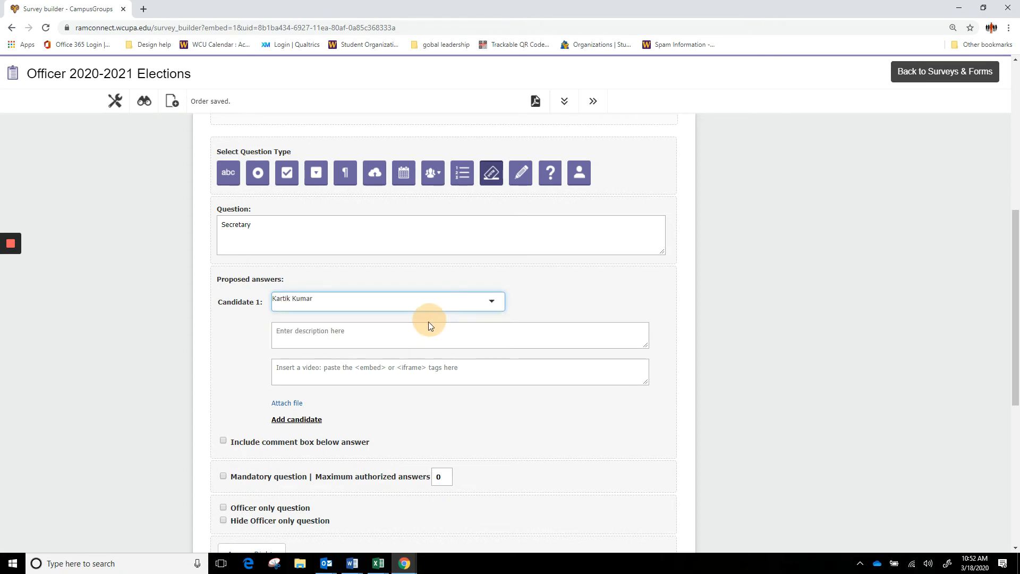
{"action": "left_click", "coordinate": [318, 420]}
{"action": "type", "text": "Bian"}
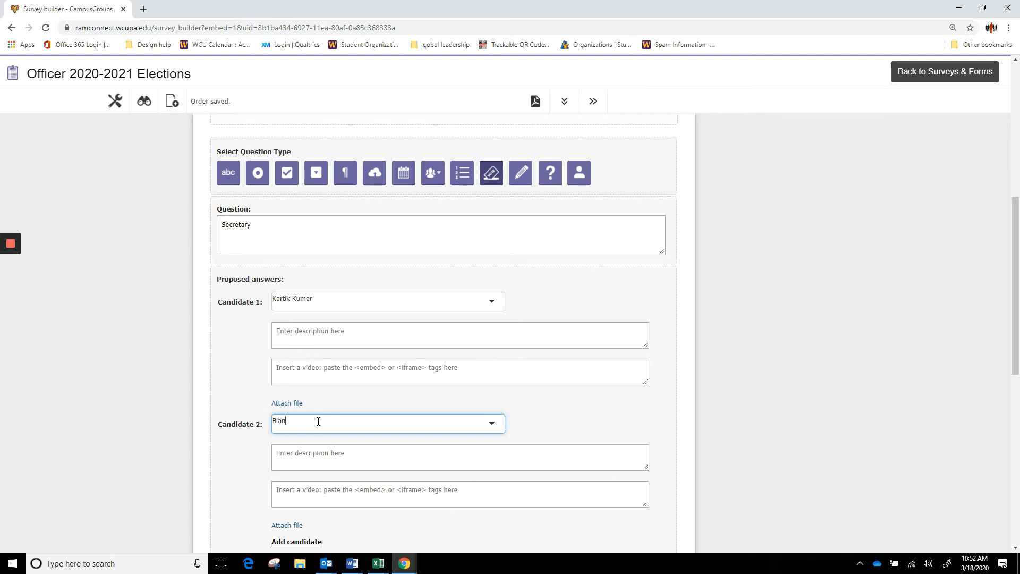
{"action": "type", "text": "ca mag"}
{"action": "key", "text": "BackSpace"}
{"action": "key", "text": "BackSpace"}
{"action": "type", "text": "M"}
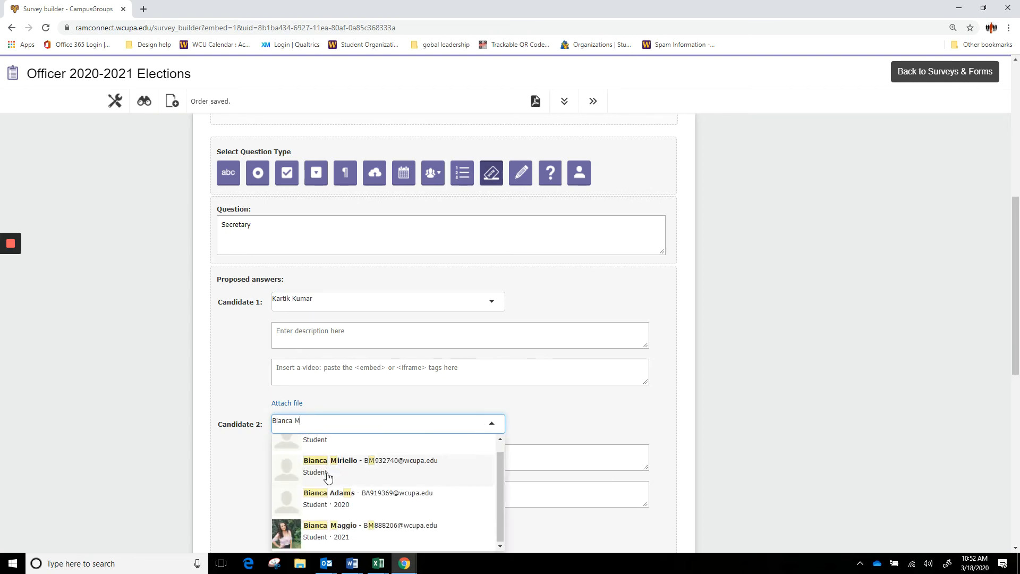
{"action": "left_click", "coordinate": [342, 526]}
- Make the Secretary question mandatory with a maximum of 1 answer and save it
{"action": "scroll", "coordinate": [404, 482], "scroll_direction": "down", "scroll_amount": 4}
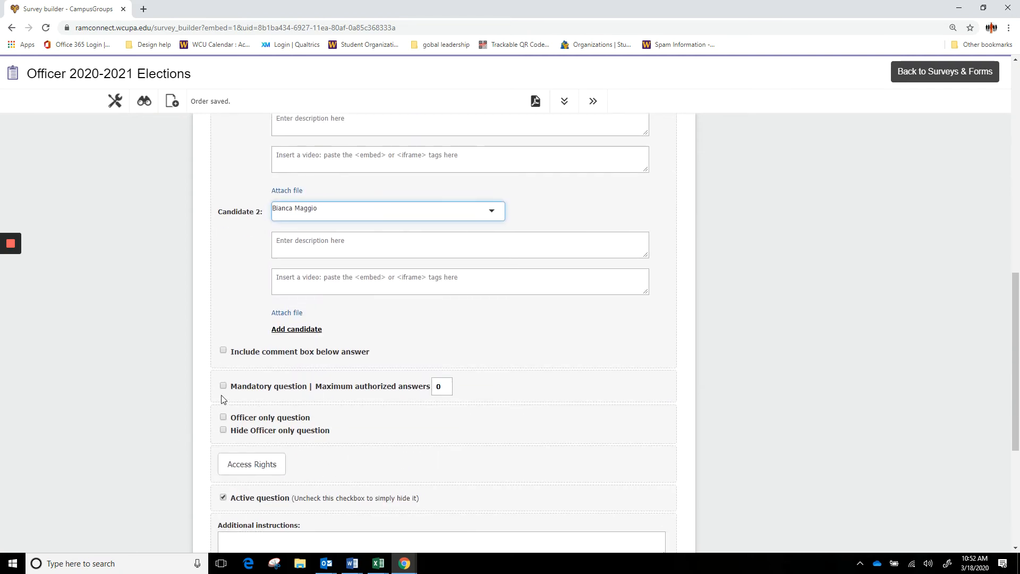
{"action": "left_click", "coordinate": [223, 386]}
{"action": "left_click", "coordinate": [436, 387]}
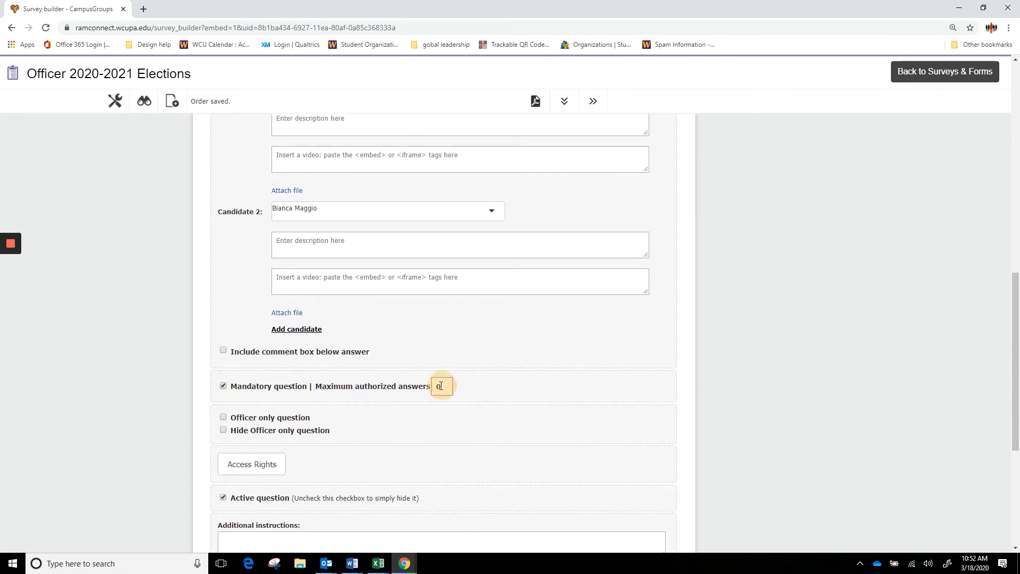
{"action": "type", "text": "1"}
{"action": "scroll", "coordinate": [467, 405], "scroll_direction": "down", "scroll_amount": 3}
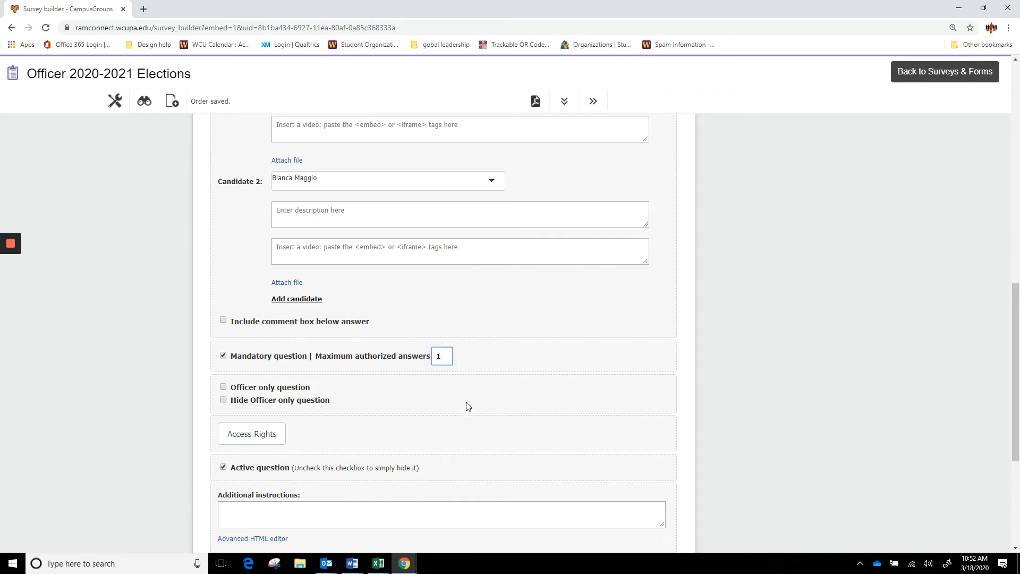
{"action": "left_click", "coordinate": [569, 545]}
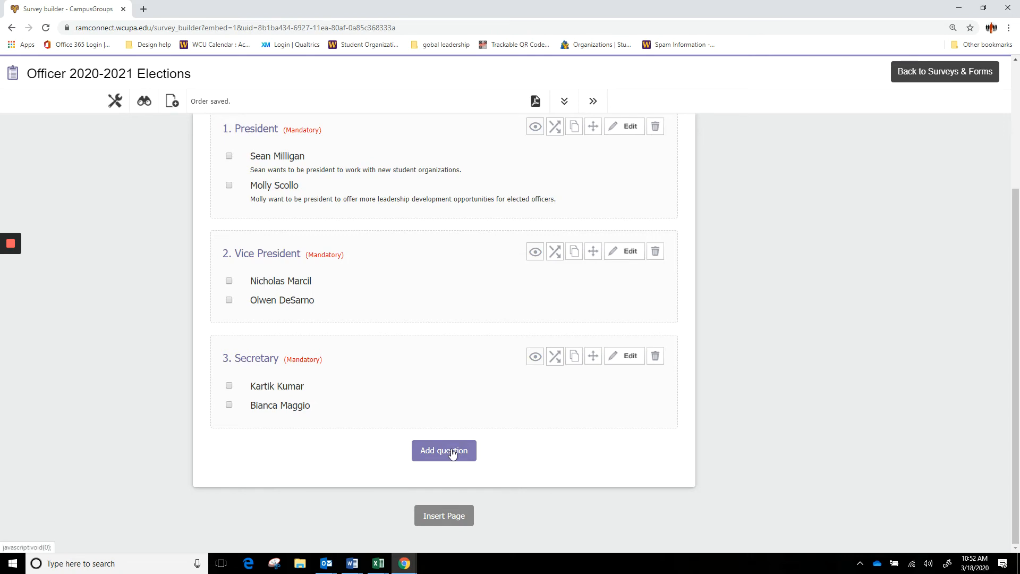
- Add a fourth Election question titled Treasurer
{"action": "left_click", "coordinate": [449, 451]}
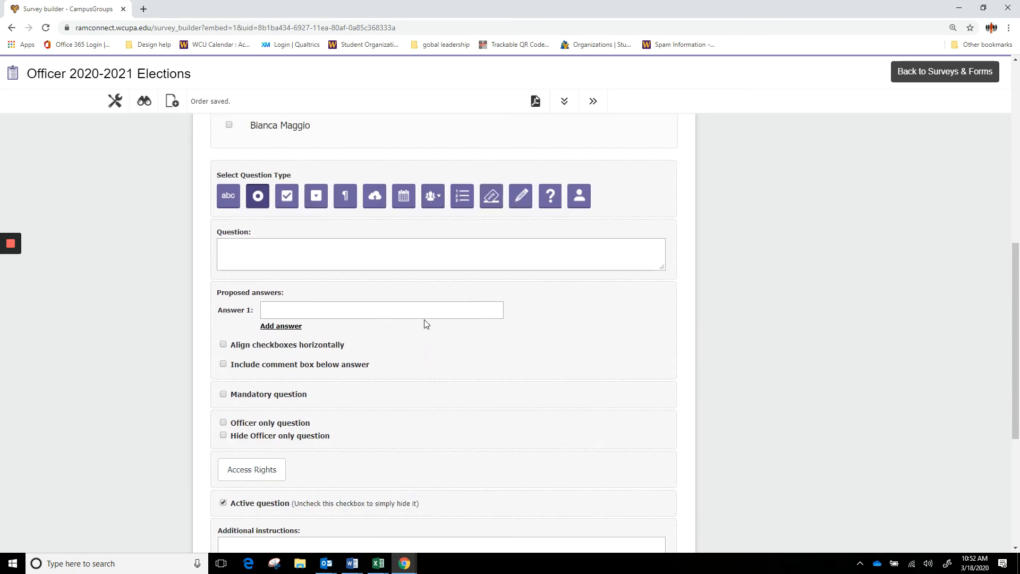
{"action": "left_click", "coordinate": [536, 263]}
{"action": "type", "text": "T"}
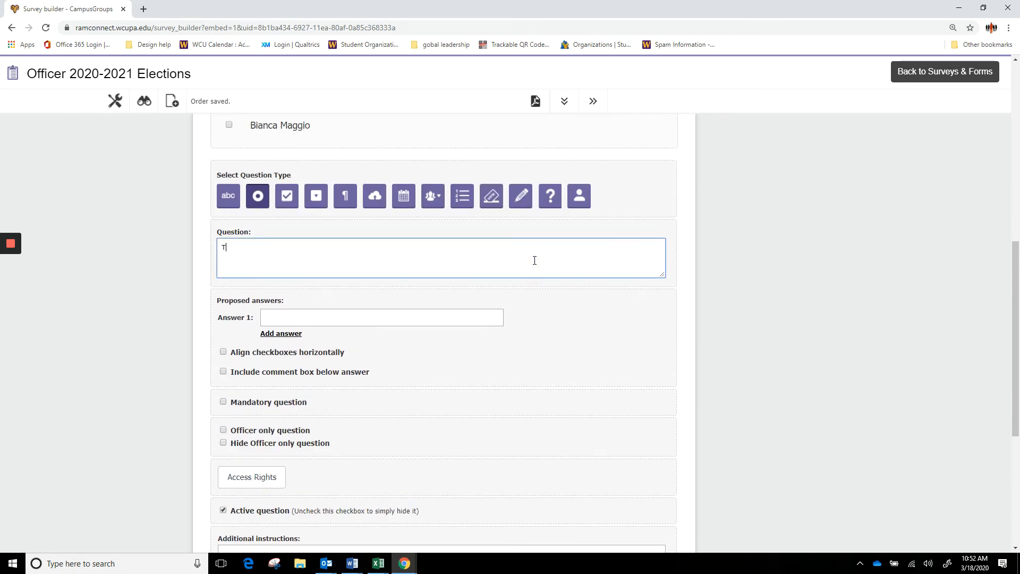
{"action": "type", "text": "reasurer"}
{"action": "left_click", "coordinate": [494, 199]}
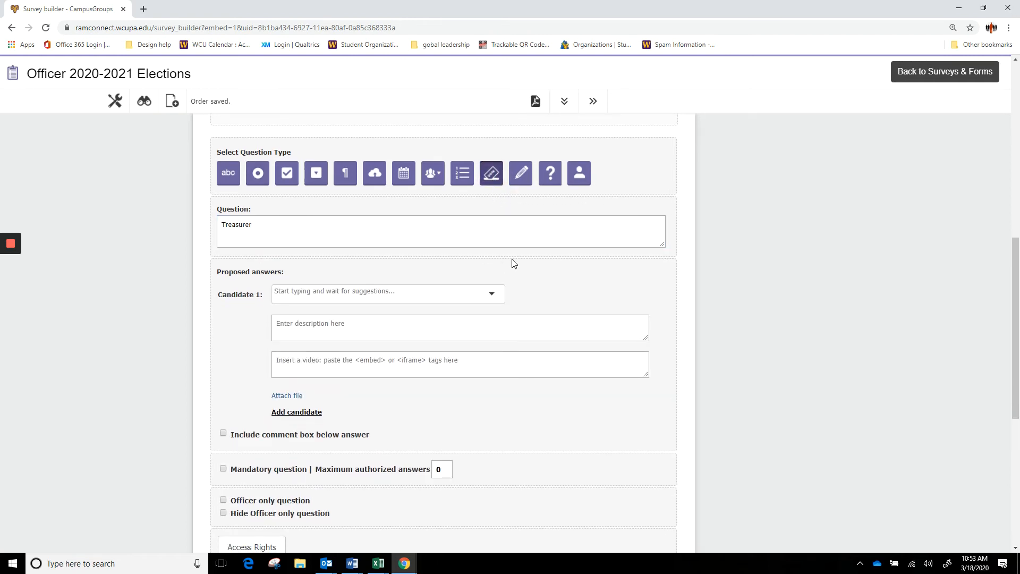
- Choose two Treasurer candidates from the student suggestions
{"action": "left_click", "coordinate": [430, 293]}
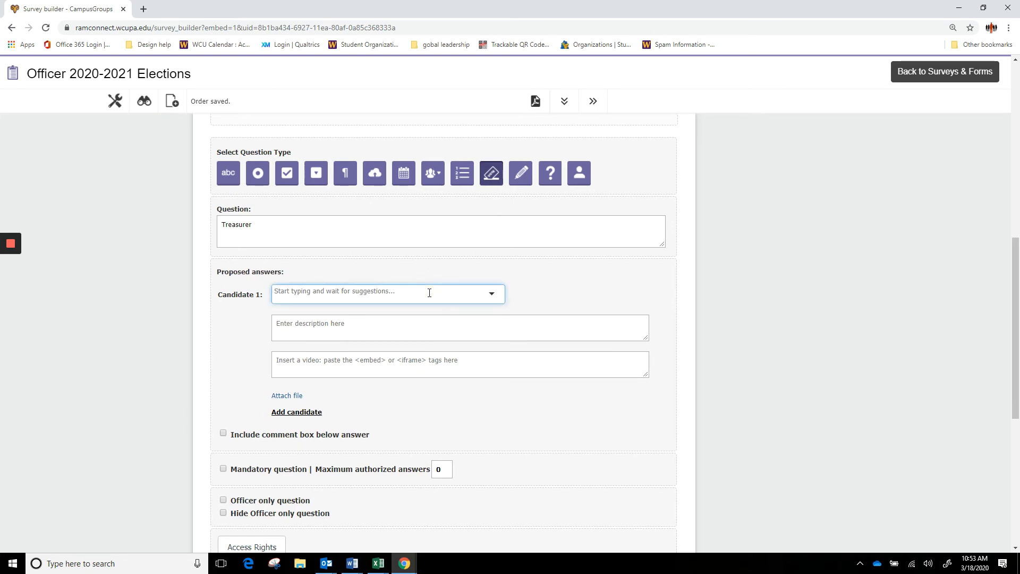
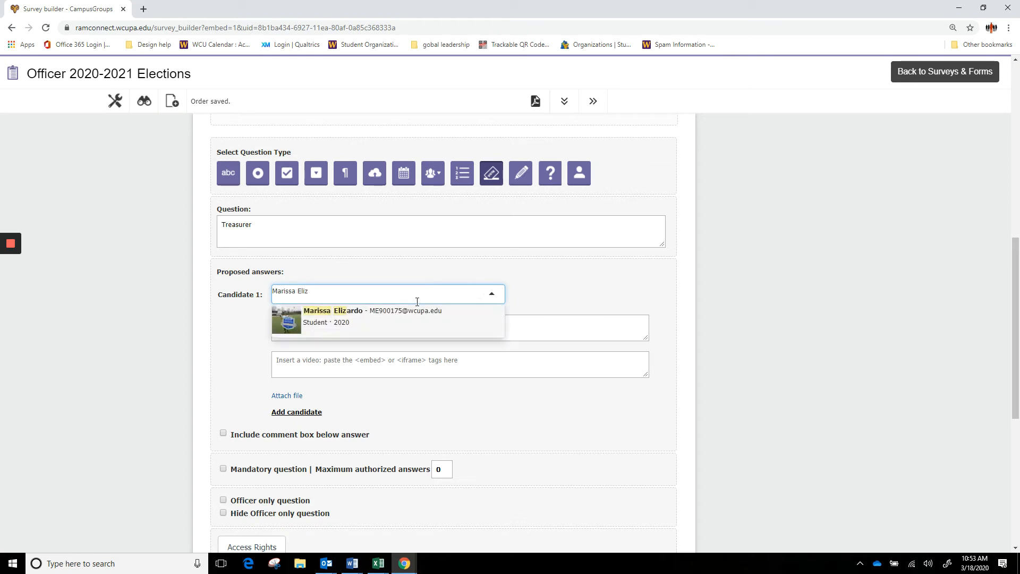
{"action": "left_click", "coordinate": [410, 323]}
{"action": "left_click", "coordinate": [307, 411]}
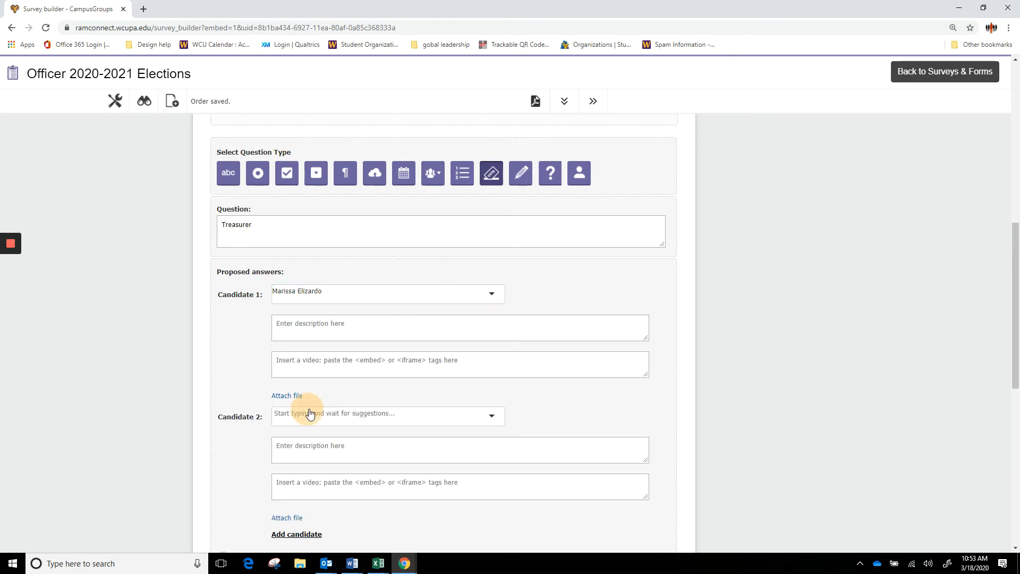
{"action": "left_click", "coordinate": [331, 414]}
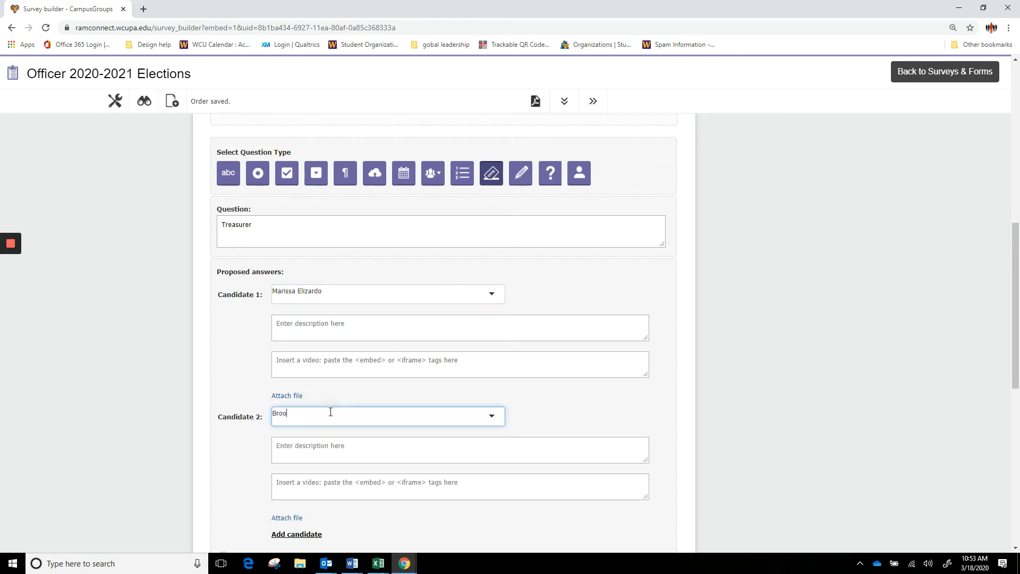
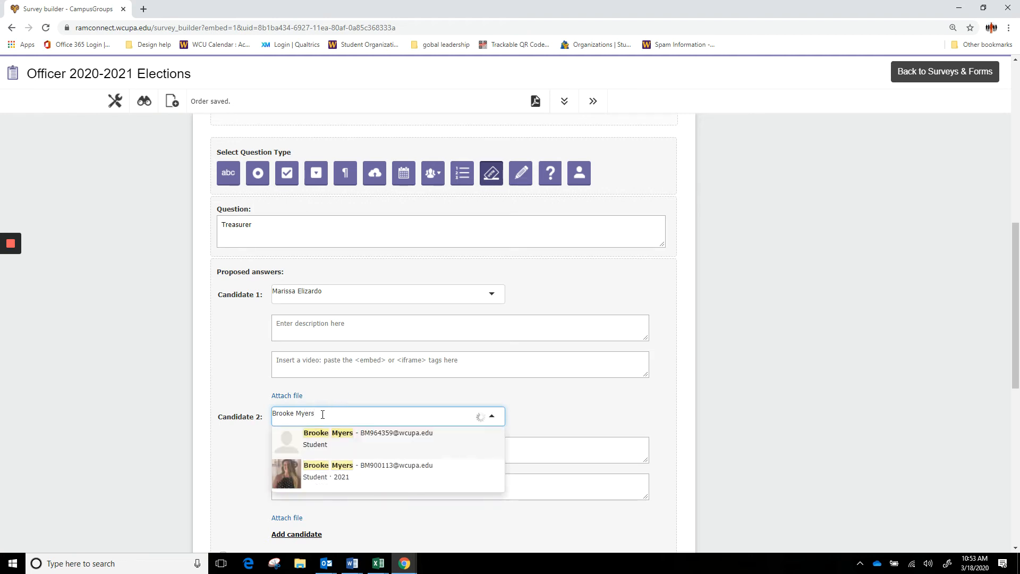
{"action": "left_click", "coordinate": [341, 477]}
- Make the Treasurer question mandatory with a maximum of 1 authorized answer
{"action": "scroll", "coordinate": [340, 473], "scroll_direction": "down", "scroll_amount": 2}
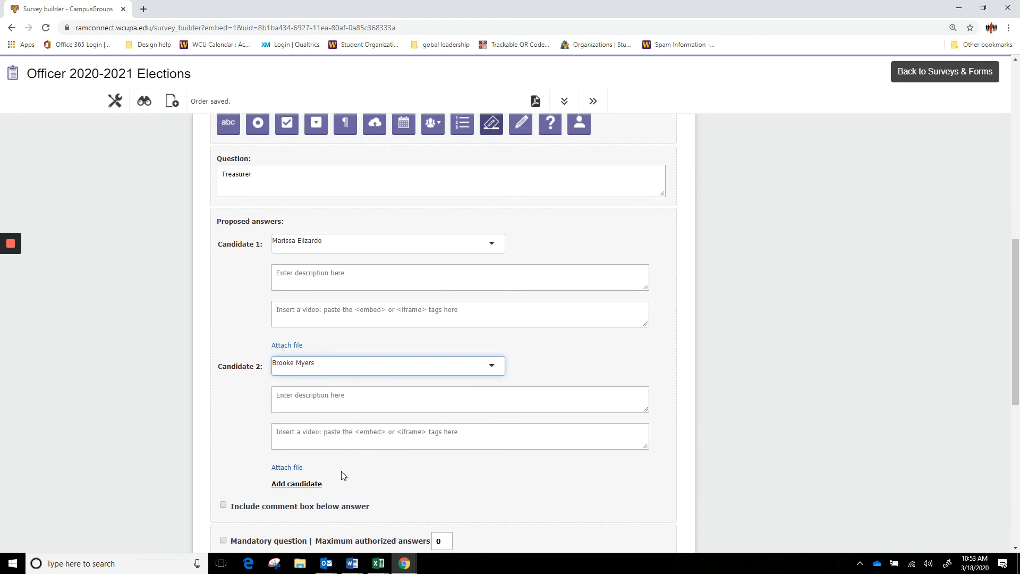
{"action": "left_click", "coordinate": [260, 484]}
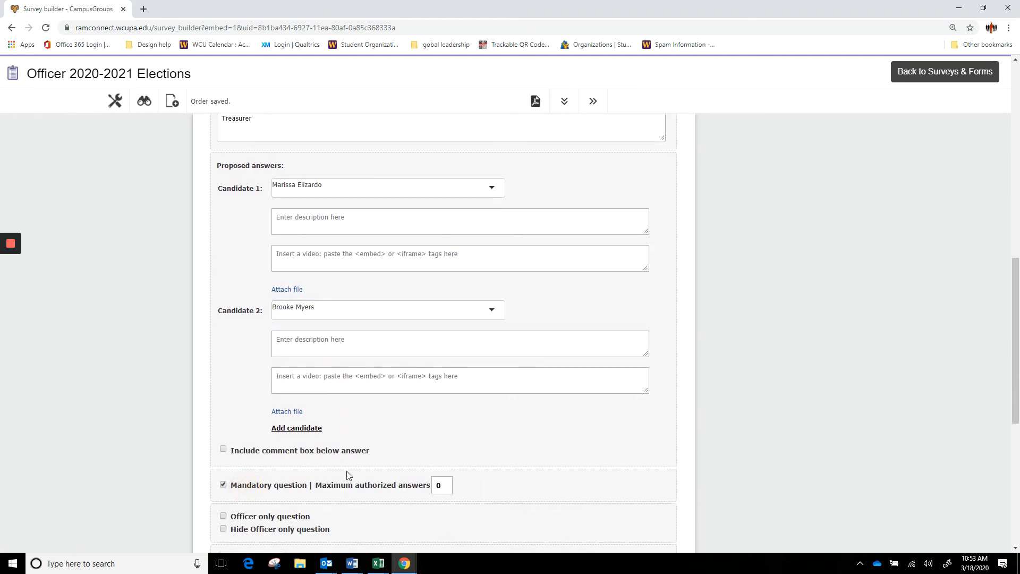
{"action": "scroll", "coordinate": [347, 471], "scroll_direction": "down", "scroll_amount": 2}
{"action": "left_click", "coordinate": [443, 382]}
{"action": "type", "text": "1"}
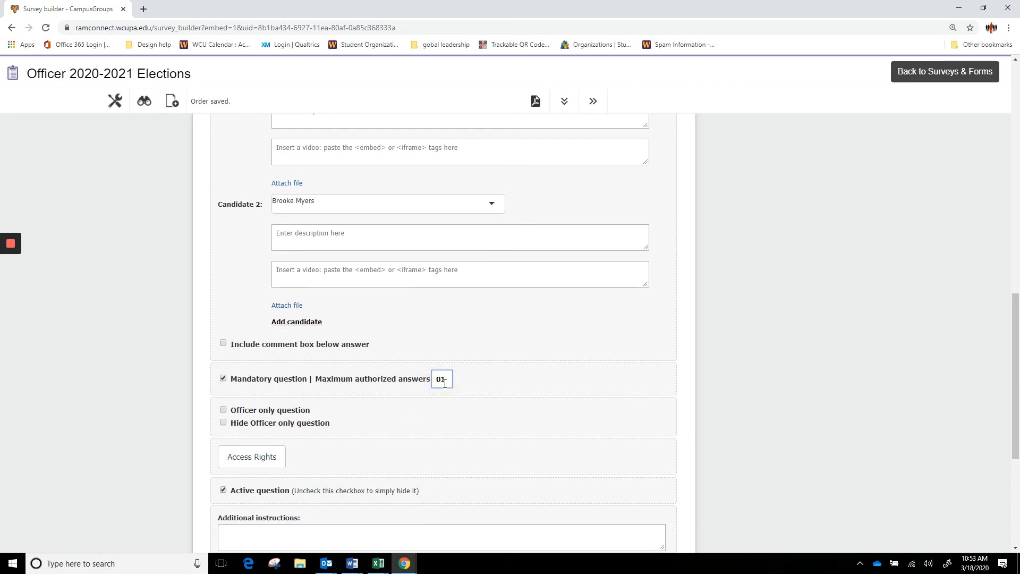
{"action": "scroll", "coordinate": [446, 382], "scroll_direction": "down", "scroll_amount": 4}
- Save the Treasurer question, review all four officer questions, and open the voter preview
{"action": "left_click", "coordinate": [585, 484]}
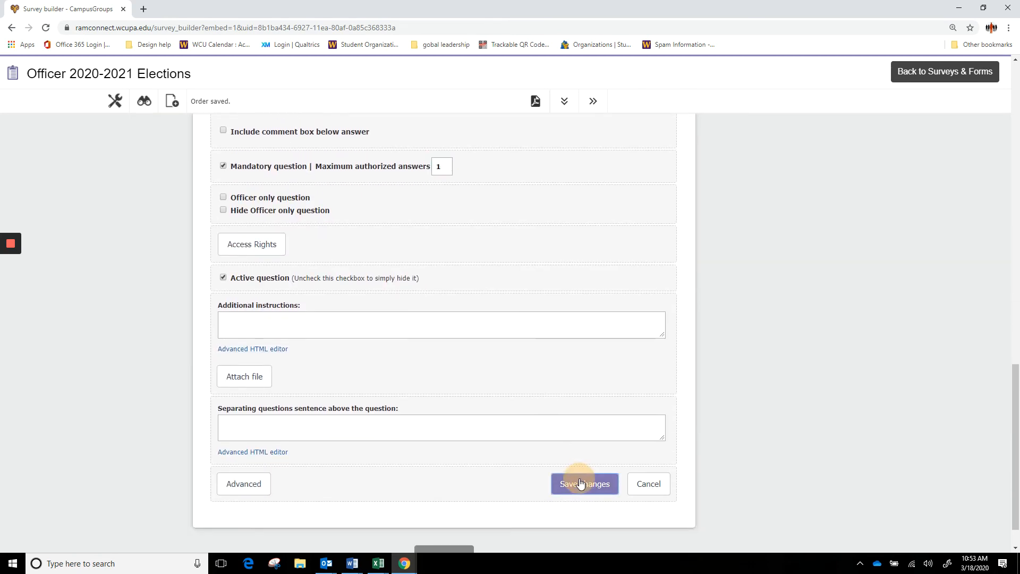
{"action": "scroll", "coordinate": [506, 412], "scroll_direction": "up", "scroll_amount": 2}
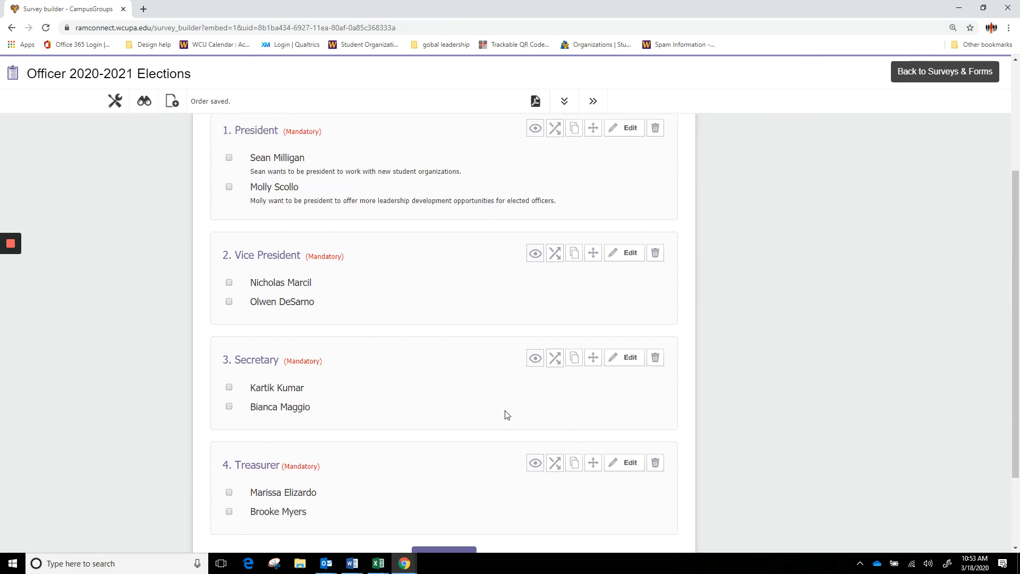
{"action": "scroll", "coordinate": [519, 412], "scroll_direction": "up", "scroll_amount": 1}
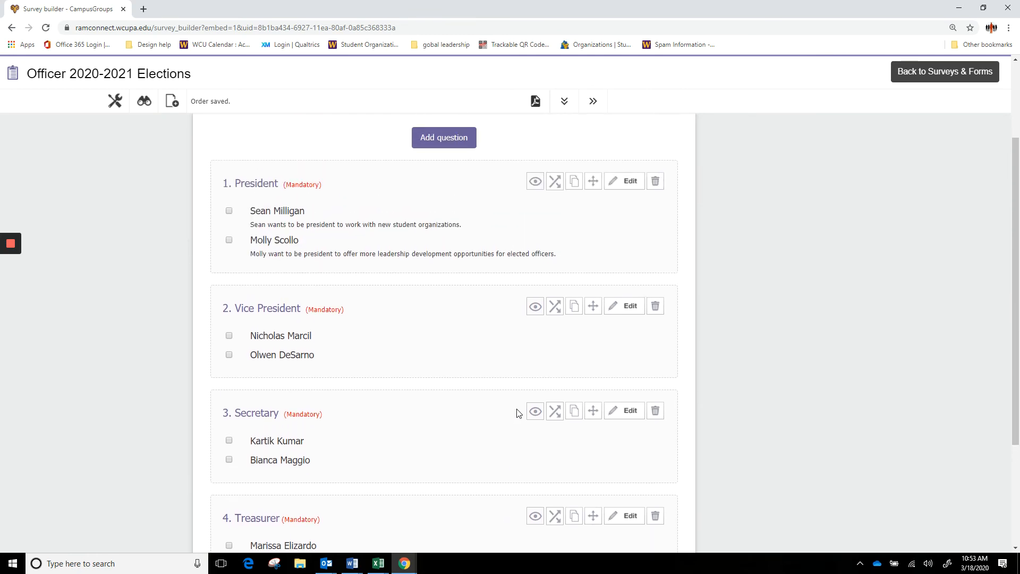
{"action": "scroll", "coordinate": [518, 413], "scroll_direction": "down", "scroll_amount": 1}
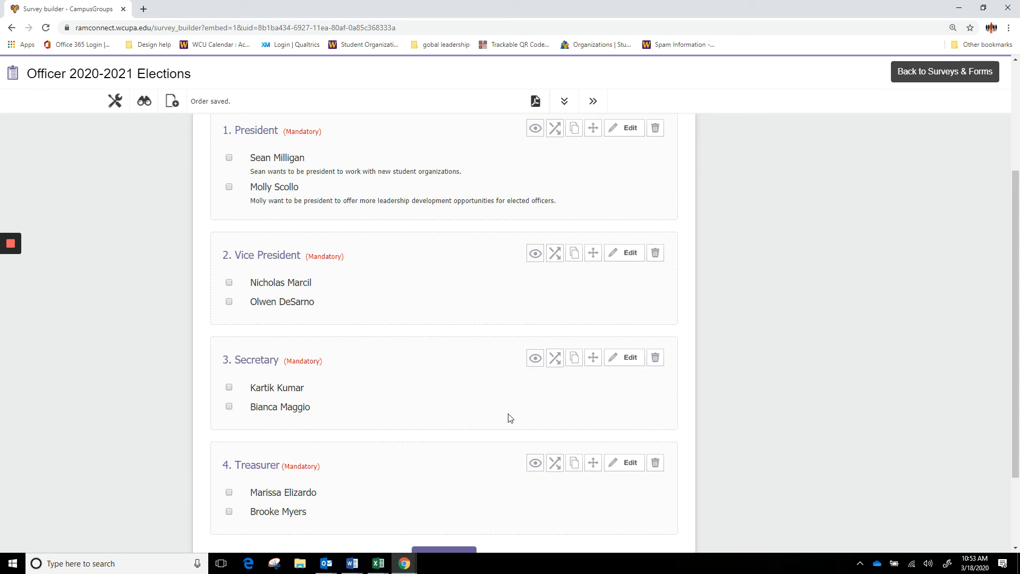
{"action": "scroll", "coordinate": [520, 414], "scroll_direction": "down", "scroll_amount": 1}
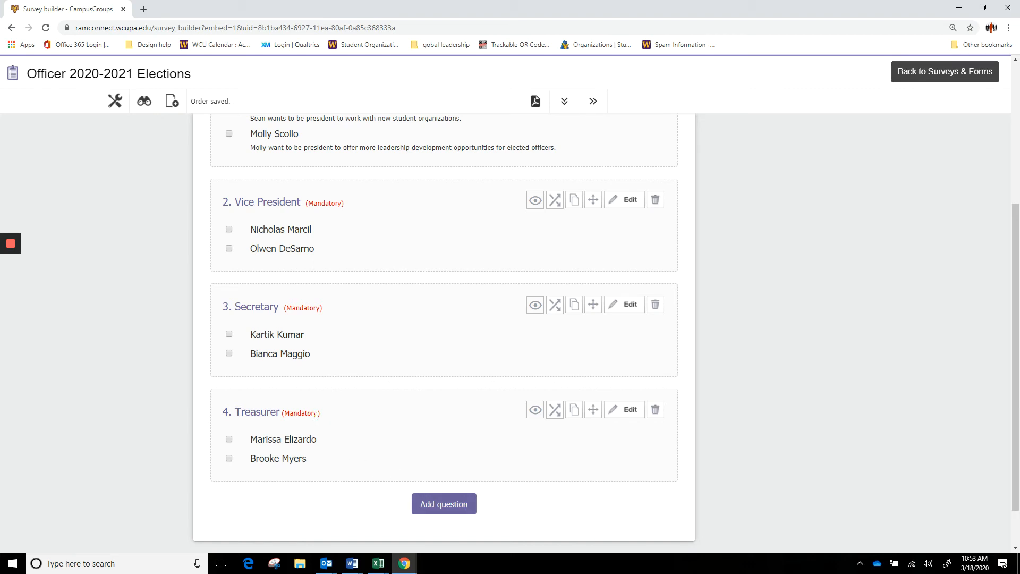
{"action": "scroll", "coordinate": [317, 325], "scroll_direction": "up", "scroll_amount": 1}
{"action": "scroll", "coordinate": [376, 353], "scroll_direction": "down", "scroll_amount": 2}
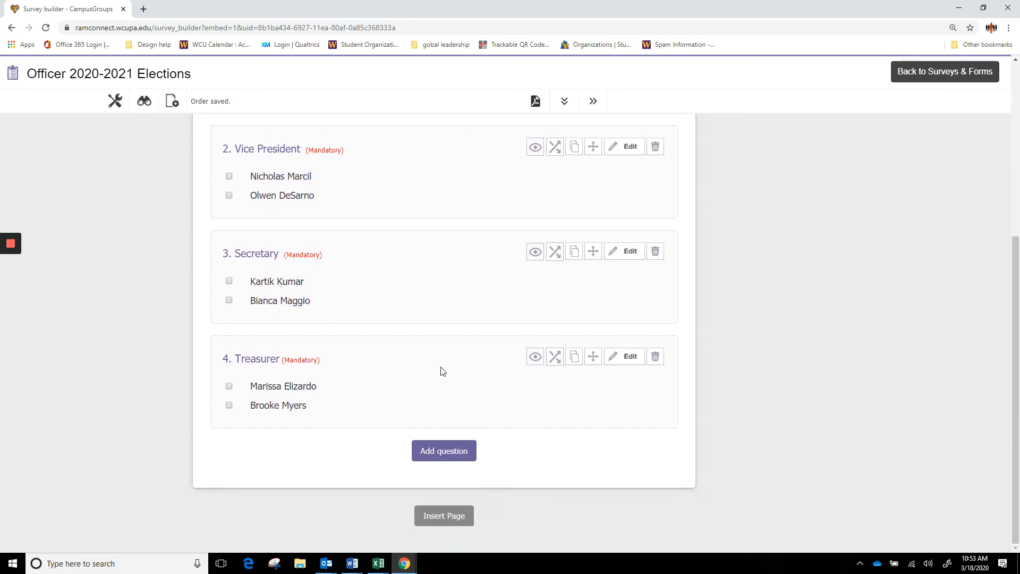
{"action": "scroll", "coordinate": [466, 449], "scroll_direction": "up", "scroll_amount": 2}
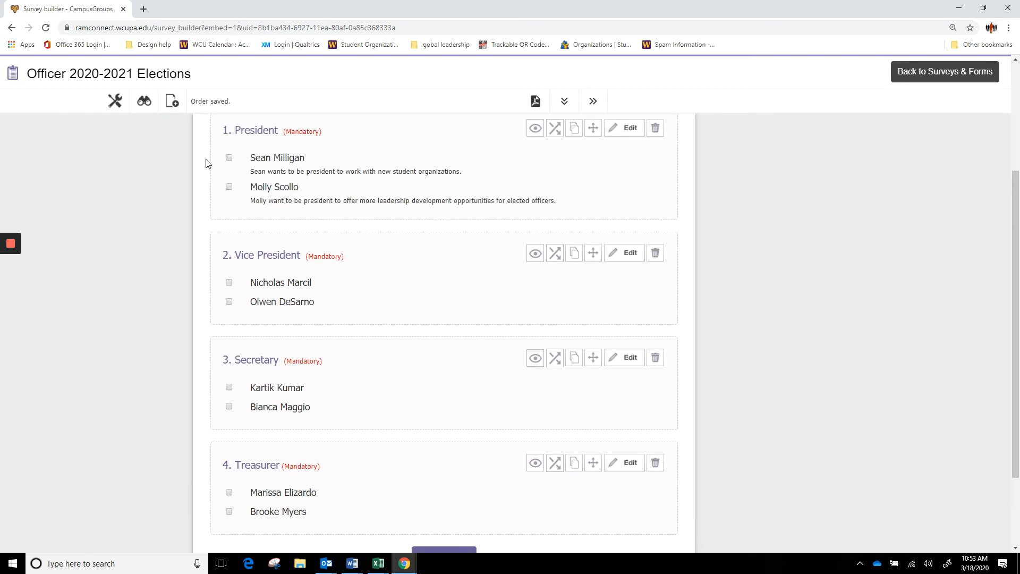
{"action": "left_click", "coordinate": [146, 103]}
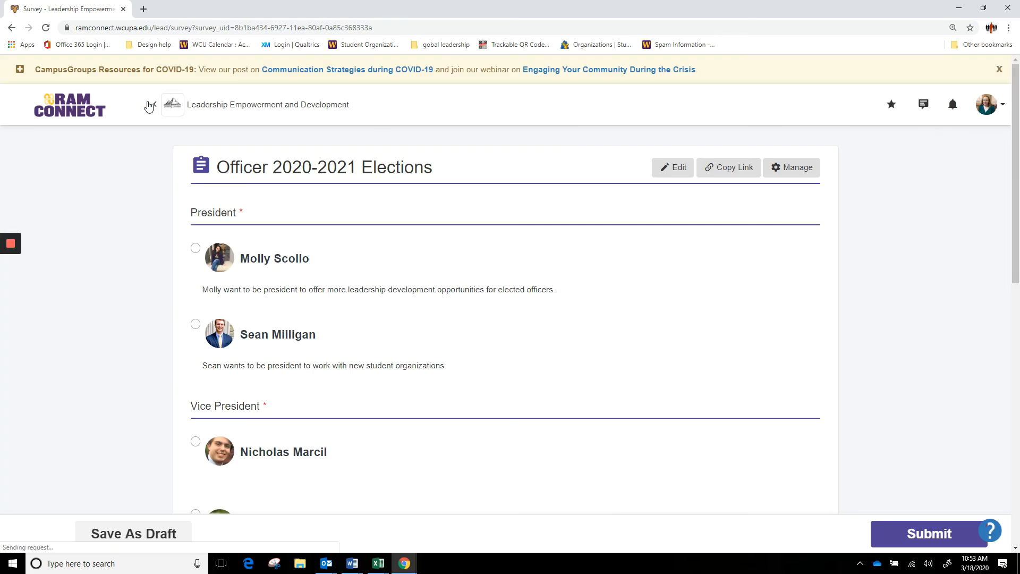
- Scroll through the published ballot preview and copy its short share link from the Share Link dialog
{"action": "scroll", "coordinate": [280, 157], "scroll_direction": "down", "scroll_amount": 2}
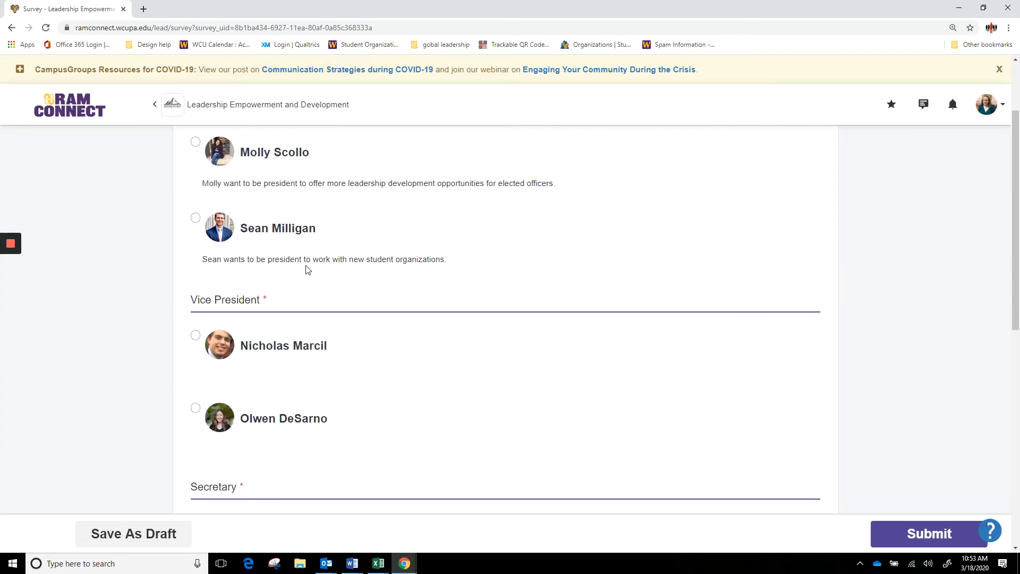
{"action": "scroll", "coordinate": [393, 319], "scroll_direction": "down", "scroll_amount": 4}
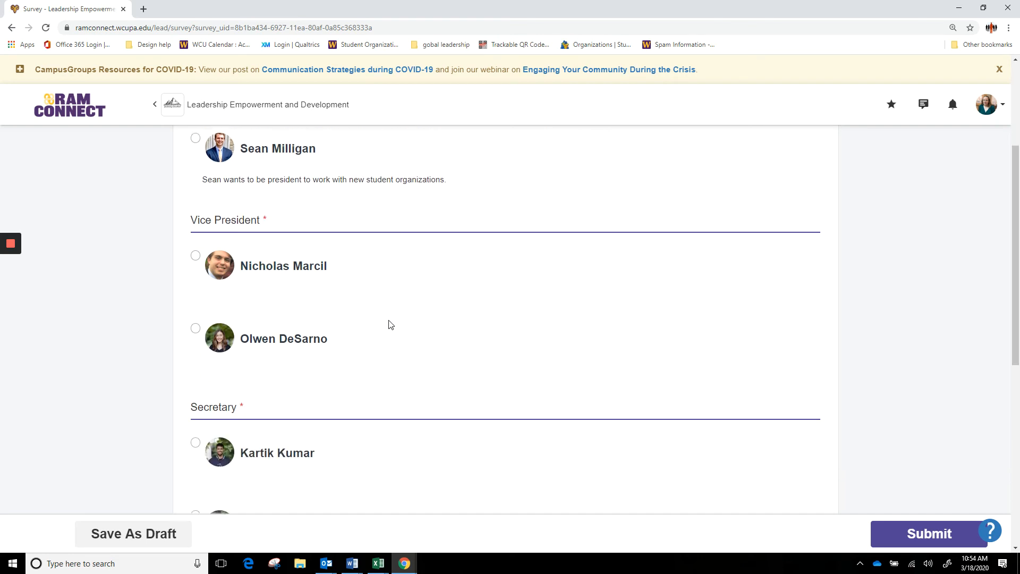
{"action": "scroll", "coordinate": [372, 339], "scroll_direction": "up", "scroll_amount": 6}
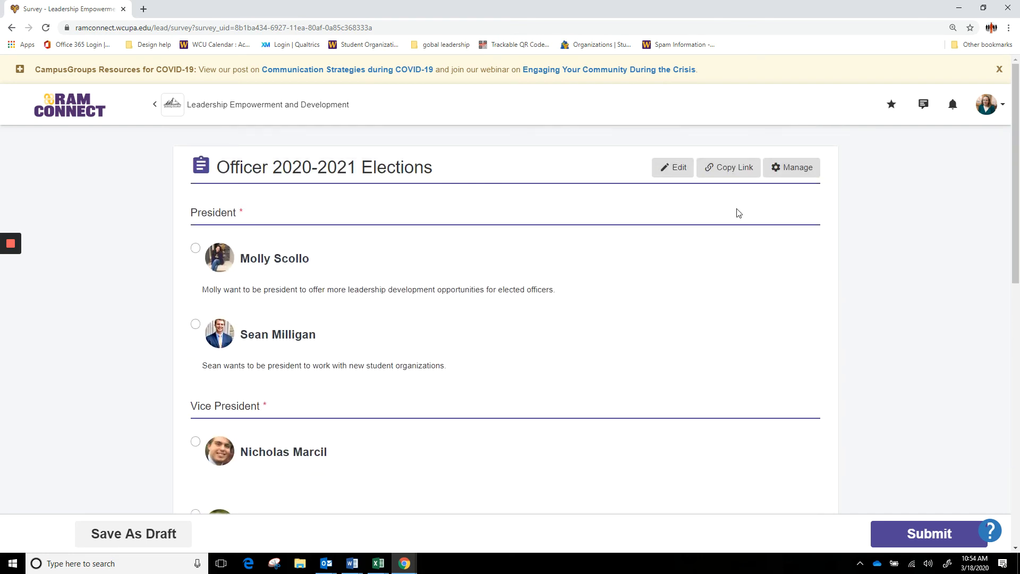
{"action": "left_click", "coordinate": [734, 171]}
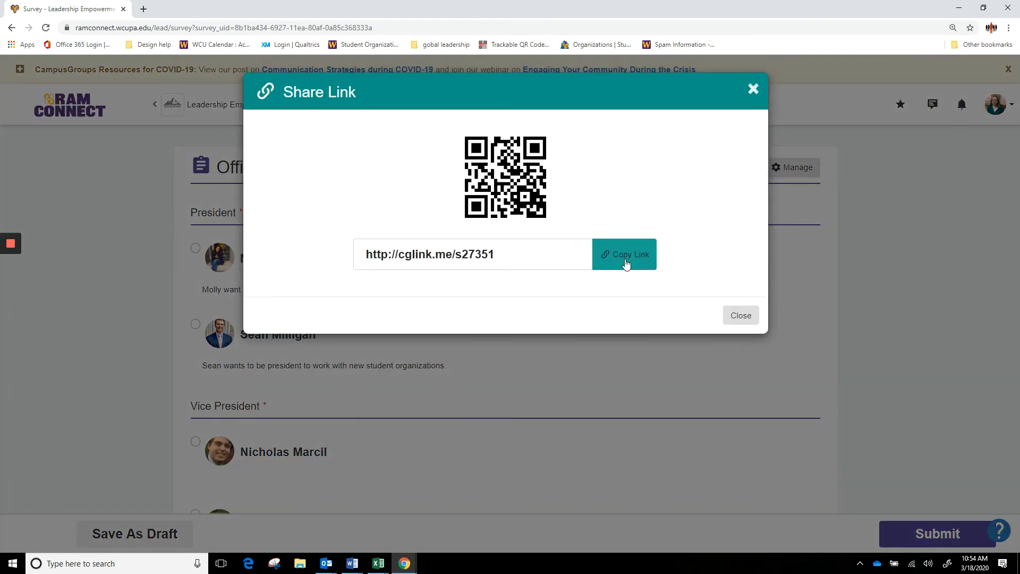
{"action": "left_click", "coordinate": [625, 263]}
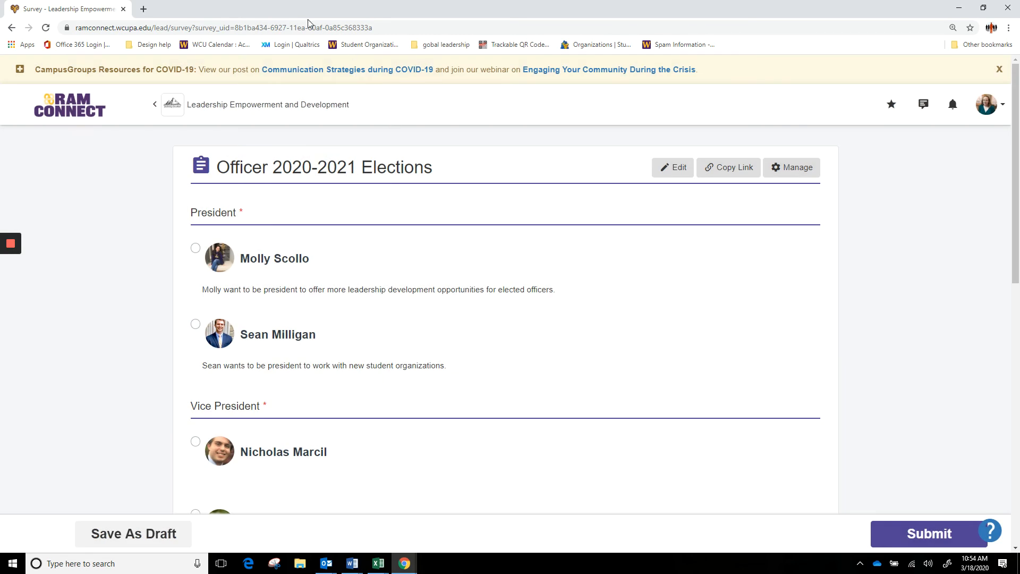
- Open the copied ballot link in a new browser tab
{"action": "left_click", "coordinate": [142, 9]}
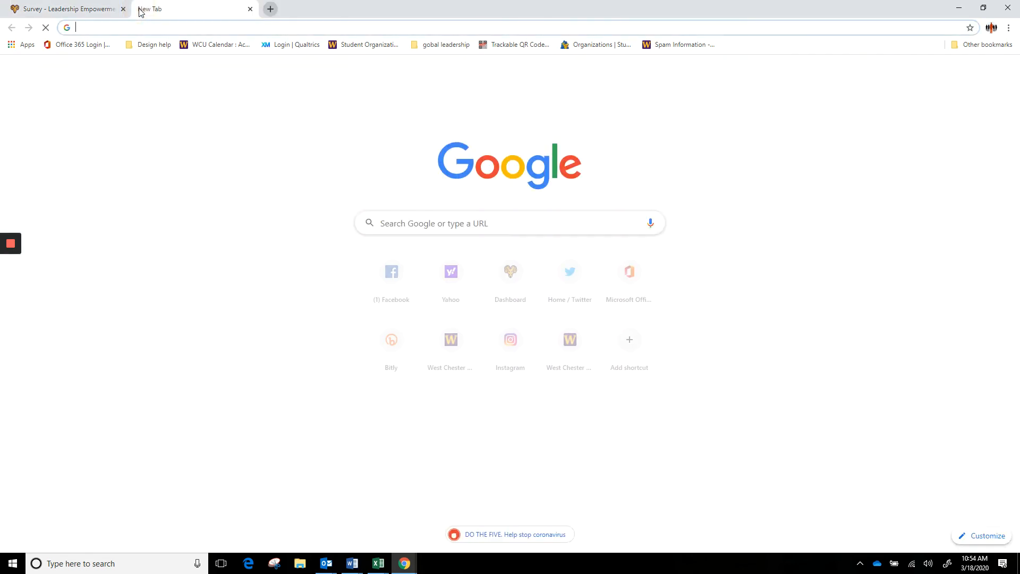
{"action": "key", "text": "ctrl+v"}
{"action": "key", "text": "Return"}
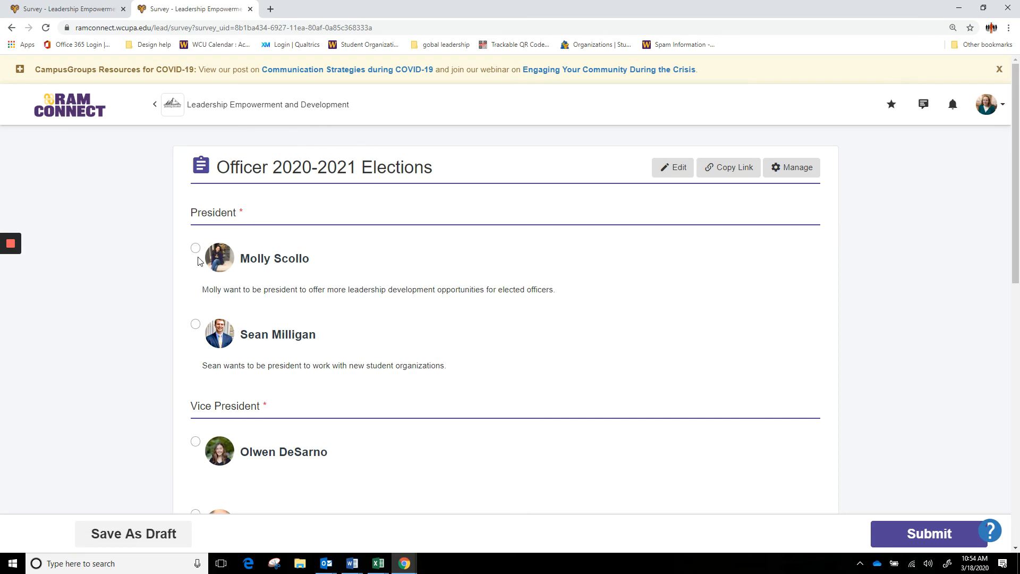
- Vote for the first President, Vice President, Secretary and Treasurer candidates, submit, then return Home
{"action": "left_click", "coordinate": [196, 248]}
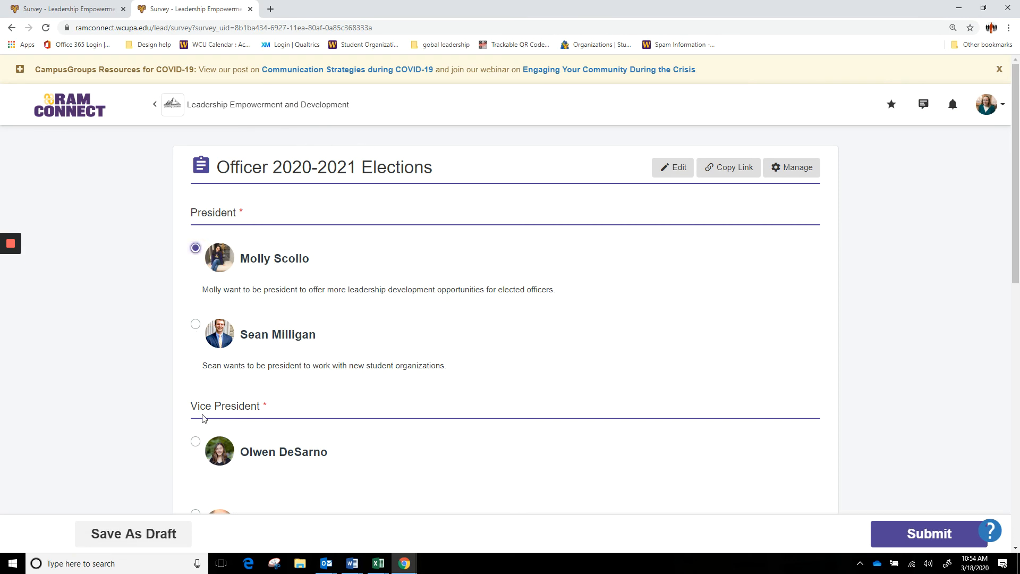
{"action": "left_click", "coordinate": [195, 441]}
{"action": "scroll", "coordinate": [201, 462], "scroll_direction": "down", "scroll_amount": 3}
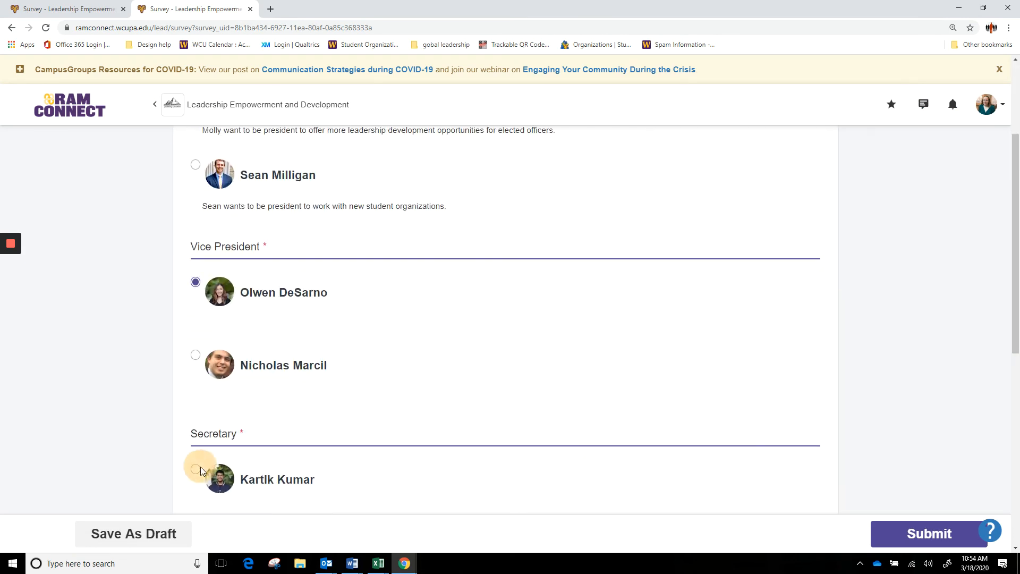
{"action": "scroll", "coordinate": [201, 470], "scroll_direction": "down", "scroll_amount": 2}
{"action": "left_click", "coordinate": [196, 367]}
{"action": "scroll", "coordinate": [198, 372], "scroll_direction": "down", "scroll_amount": 2}
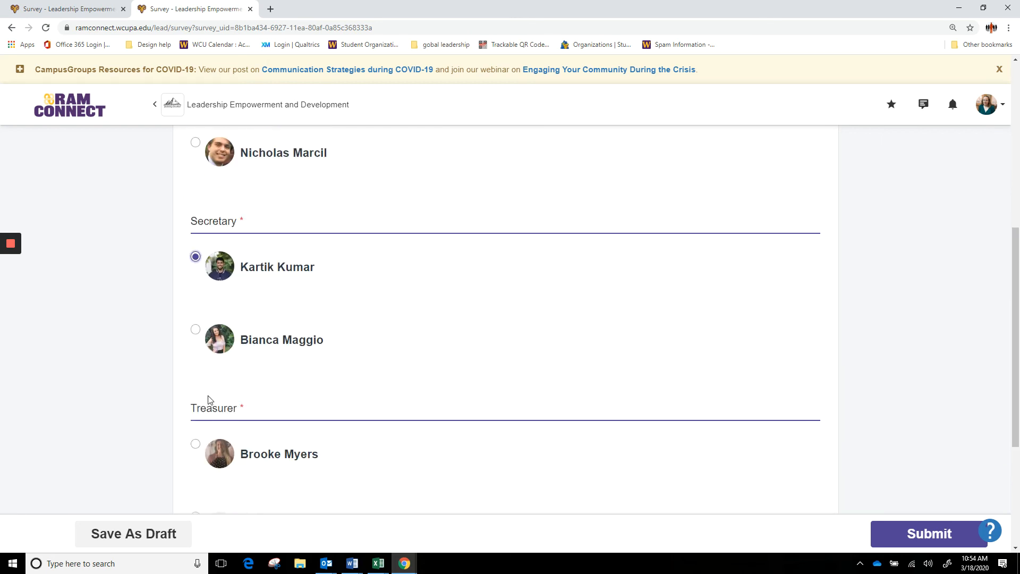
{"action": "left_click", "coordinate": [195, 443]}
{"action": "scroll", "coordinate": [380, 414], "scroll_direction": "down", "scroll_amount": 2}
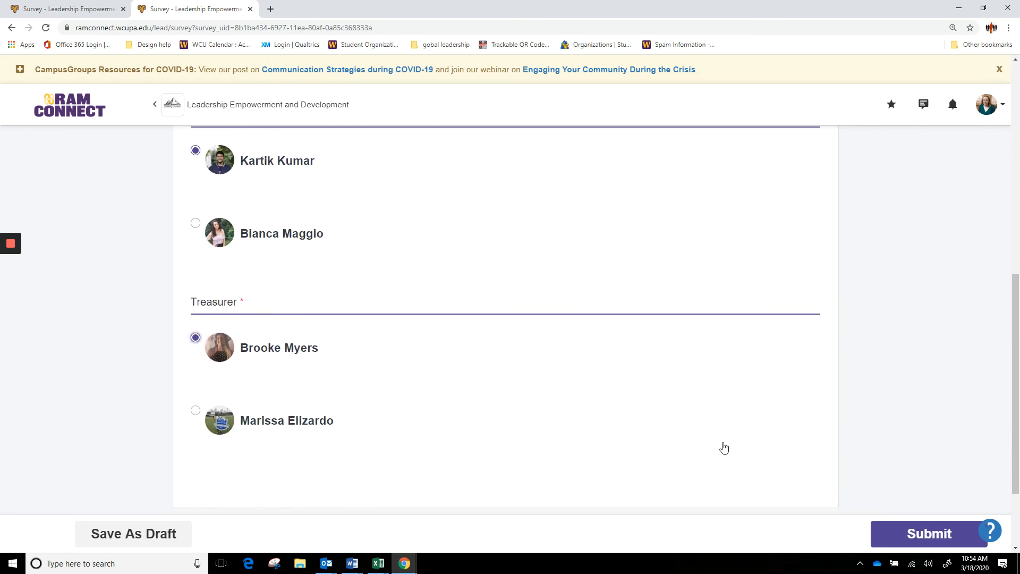
{"action": "left_click", "coordinate": [901, 537]}
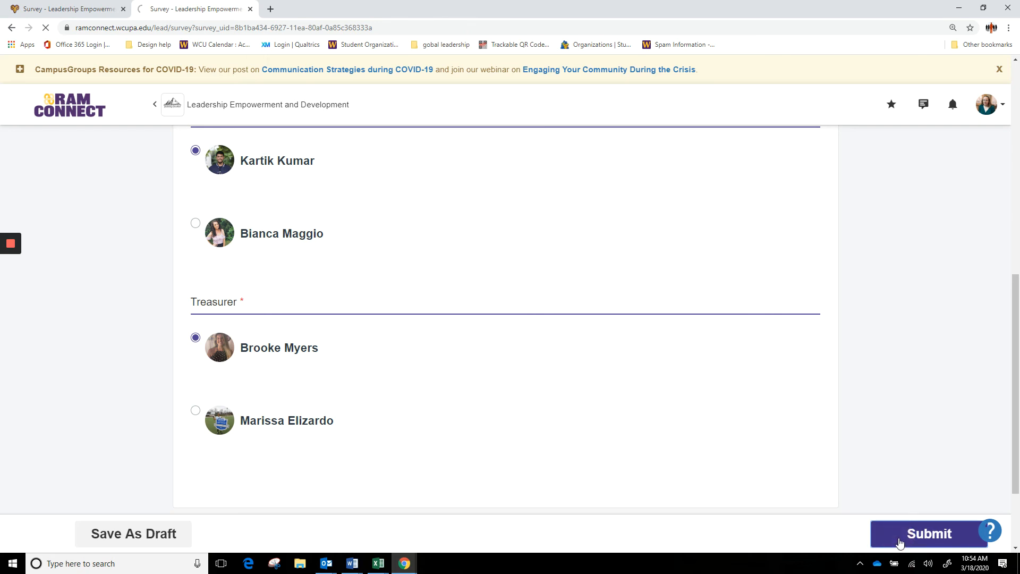
{"action": "left_click", "coordinate": [526, 298]}
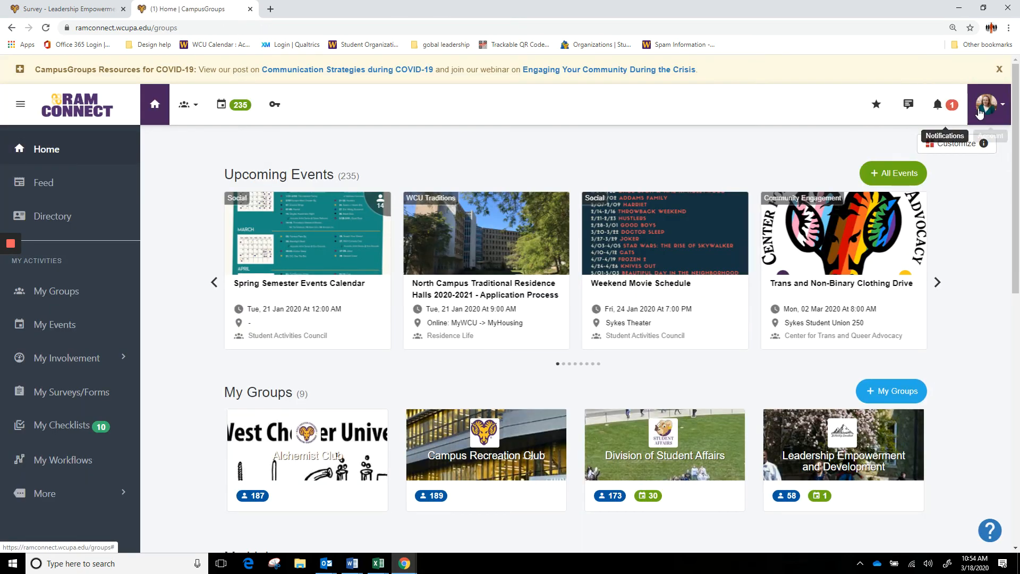
- Log out of RamConnect and close the old survey tab
{"action": "left_click", "coordinate": [987, 104]}
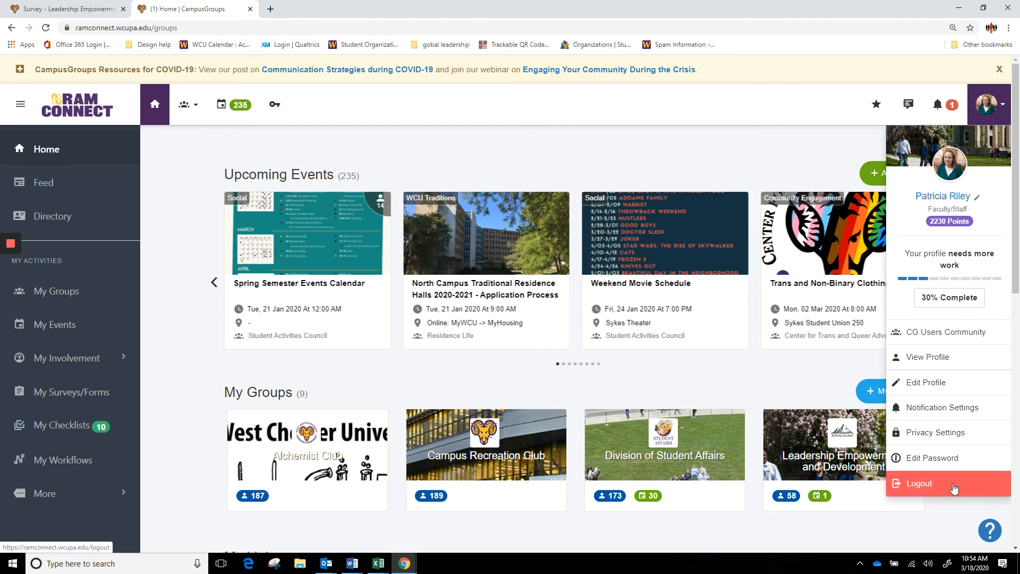
{"action": "left_click", "coordinate": [953, 482]}
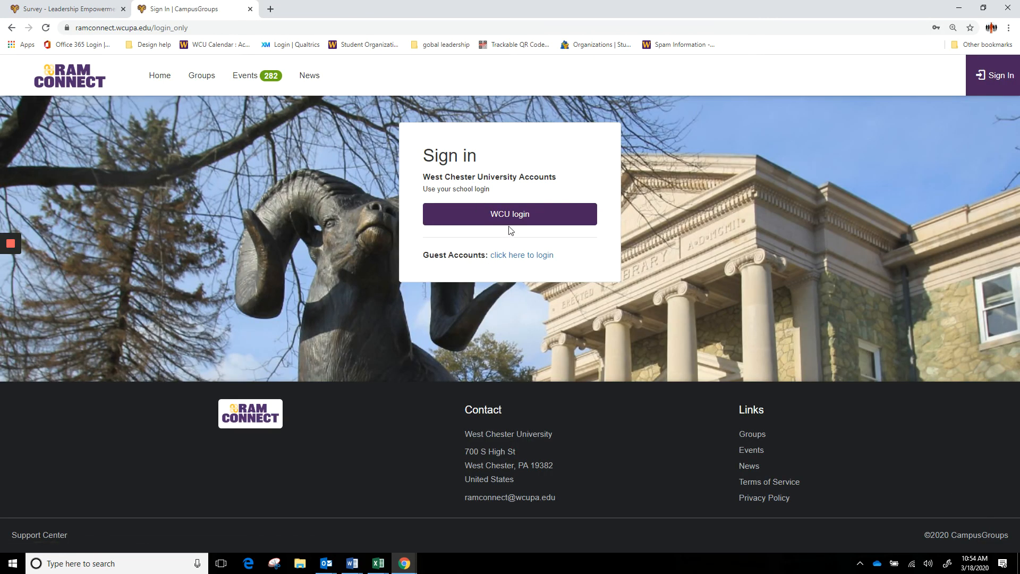
{"action": "left_click", "coordinate": [123, 9]}
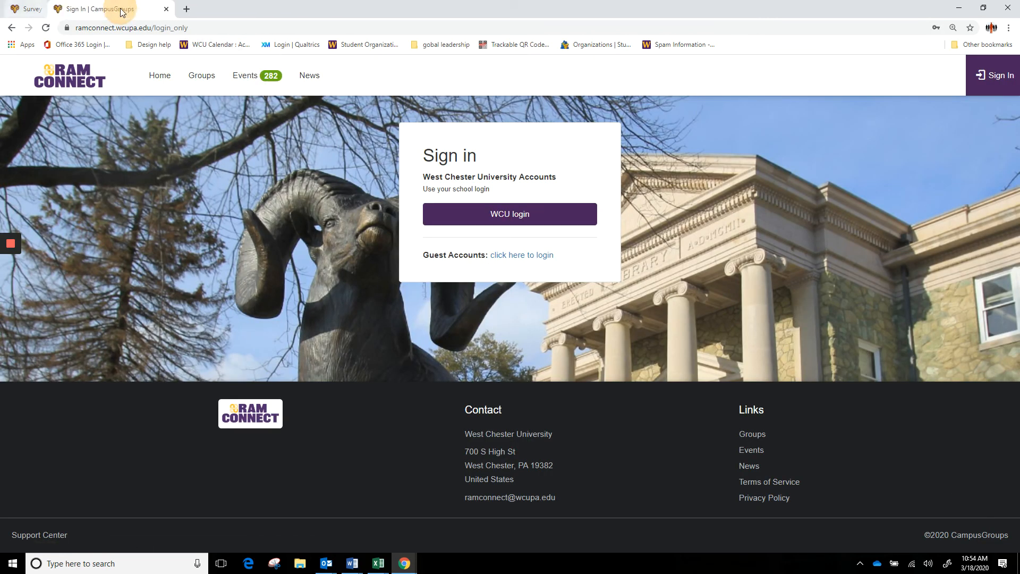
- Sign back in via WCU login and open Leadership Empowerment and Development's Surveys & Forms
{"action": "left_click", "coordinate": [484, 221]}
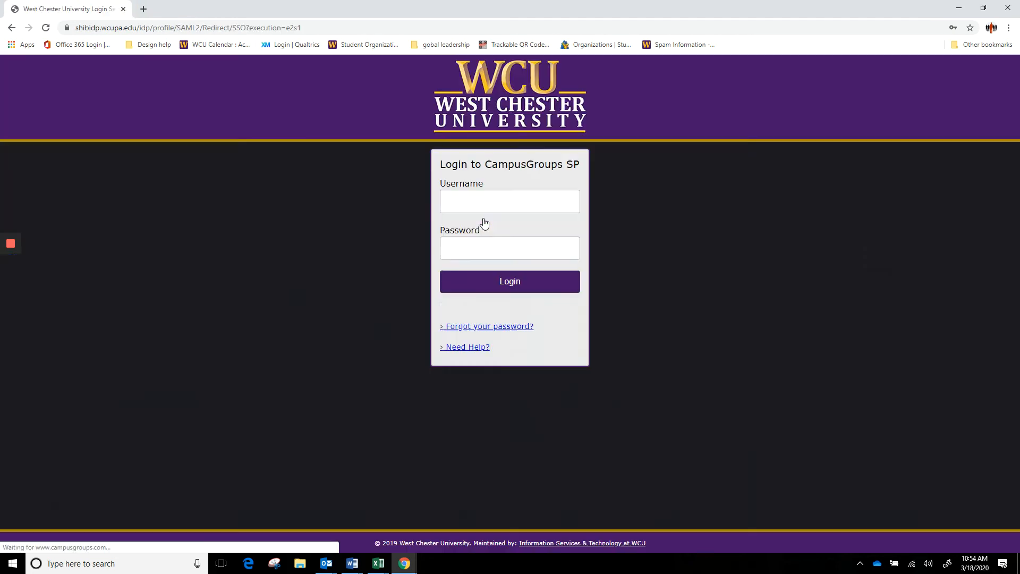
{"action": "left_click", "coordinate": [496, 281]}
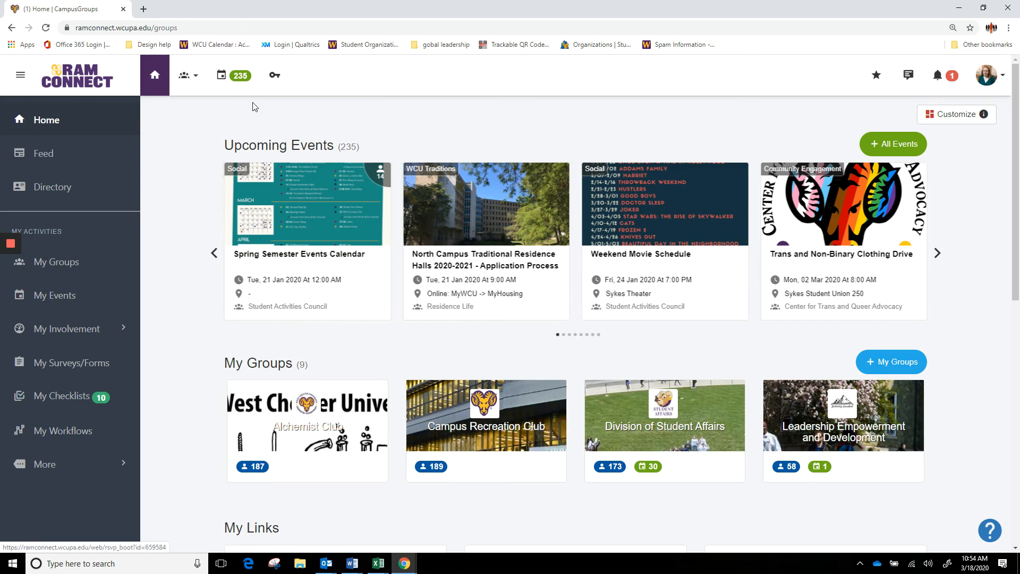
{"action": "left_click", "coordinate": [193, 80]}
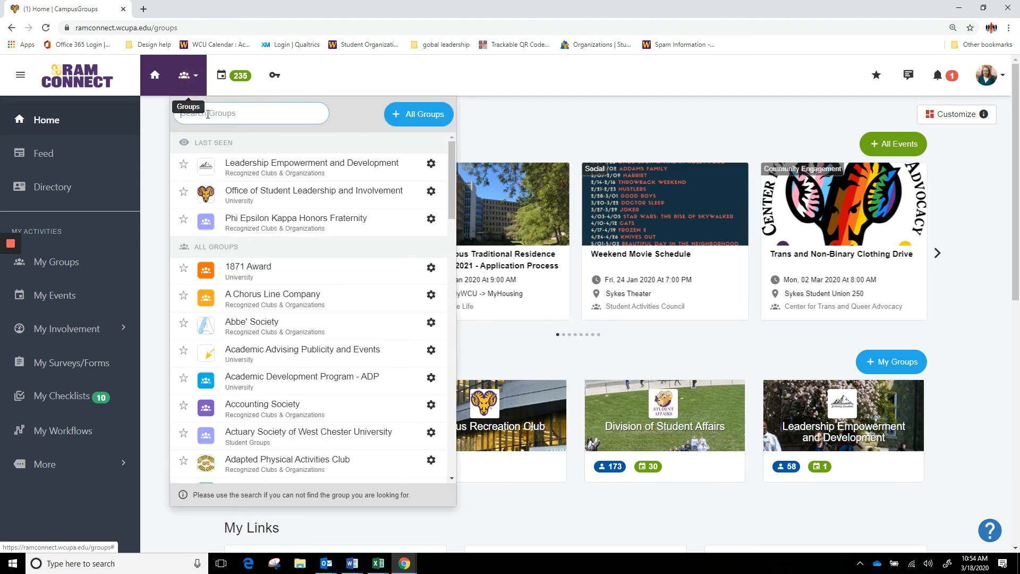
{"action": "right_click", "coordinate": [231, 175]}
{"action": "left_click", "coordinate": [228, 167]}
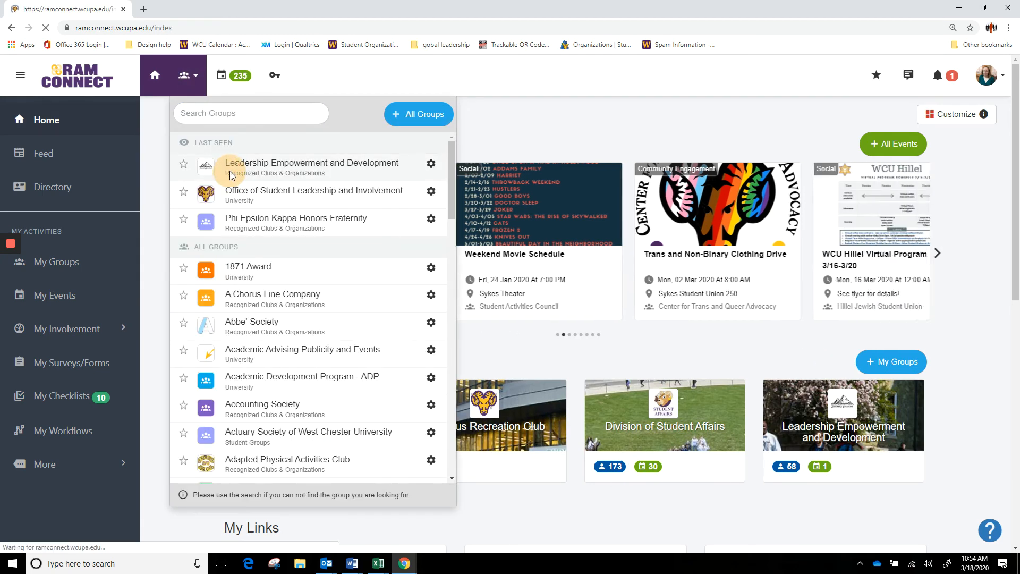
{"action": "left_click", "coordinate": [262, 251]}
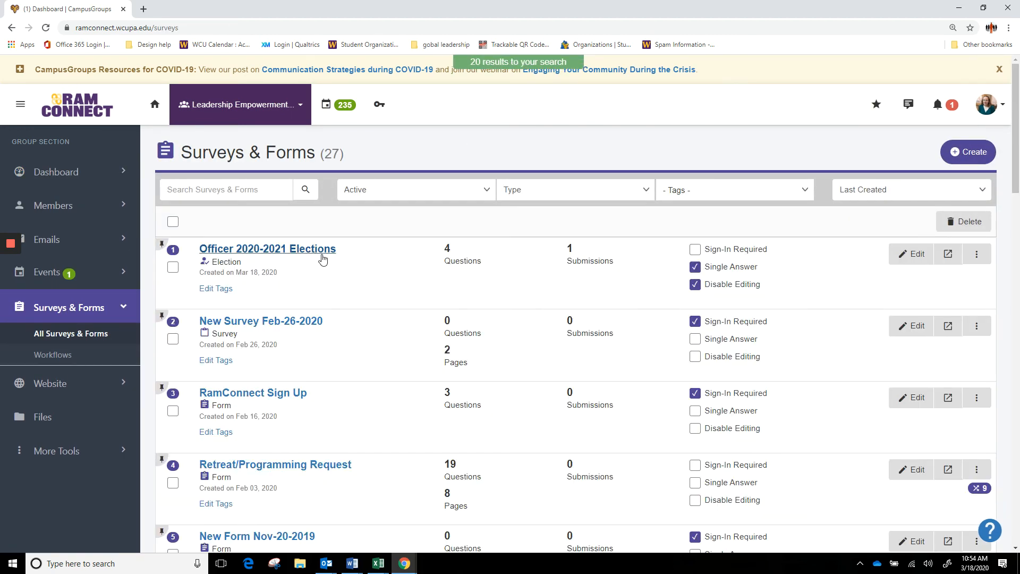
- Open the Officer 2020-2021 Elections submissions to see the one pending test vote
{"action": "left_click", "coordinate": [321, 250]}
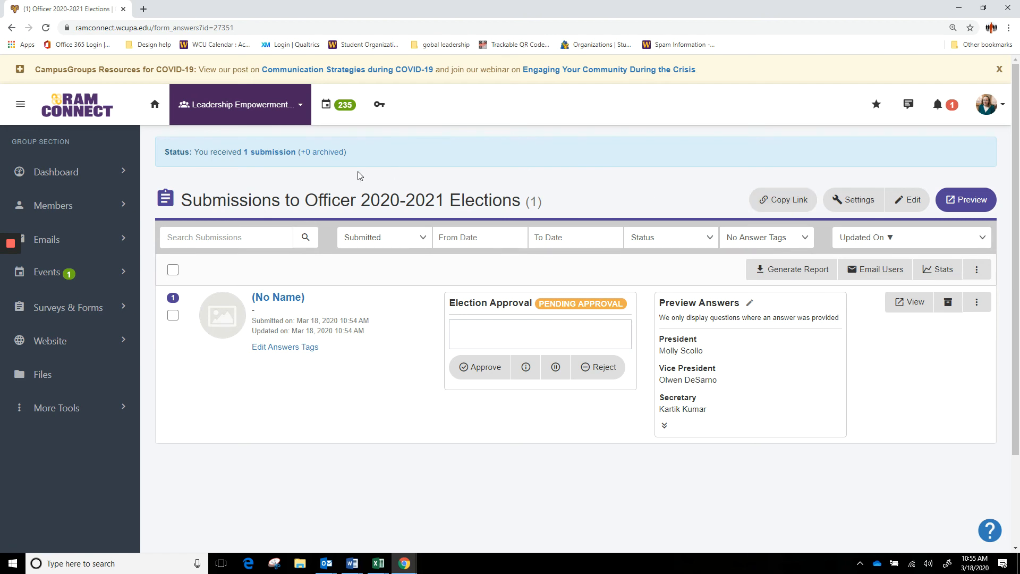
- Load the copied cglink share link in a new tab and review the ballot's answers
{"action": "left_click", "coordinate": [143, 9]}
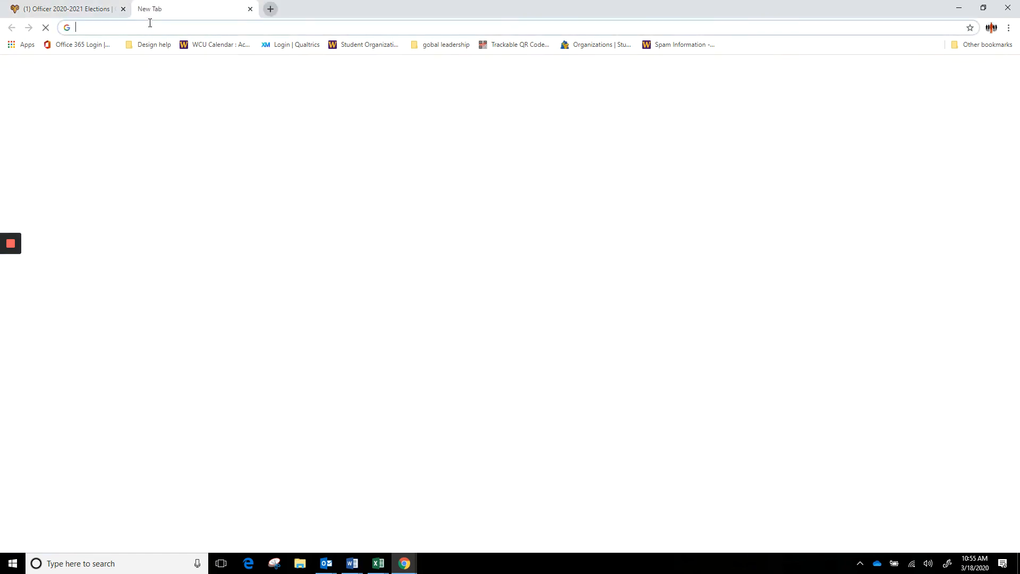
{"action": "key", "text": "Return"}
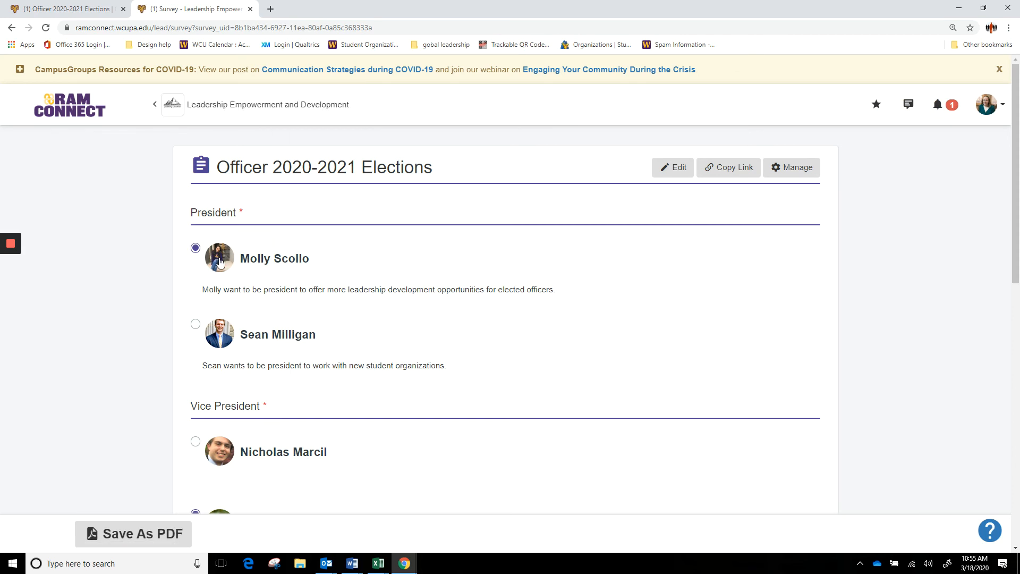
{"action": "scroll", "coordinate": [309, 280], "scroll_direction": "down", "scroll_amount": 11}
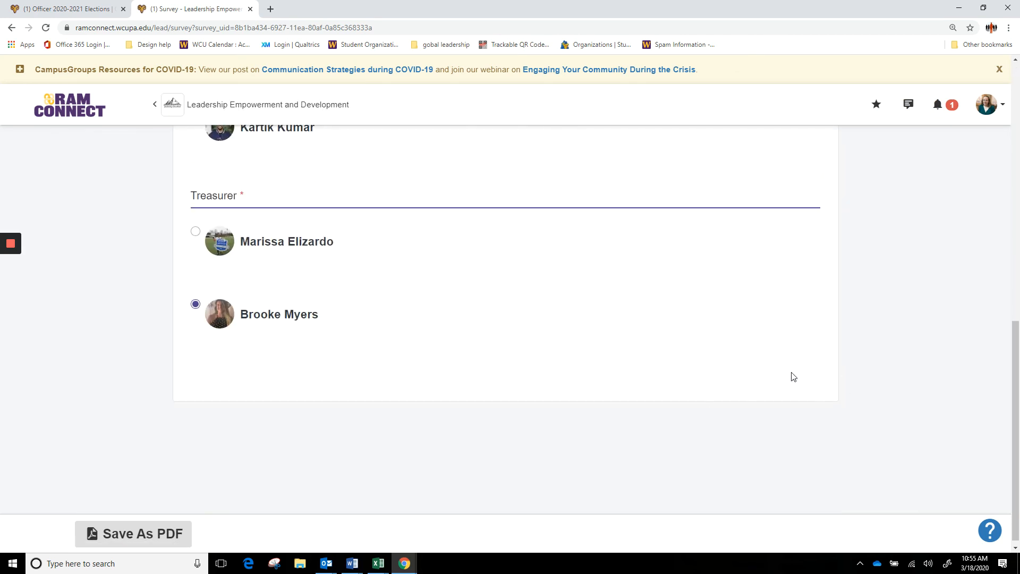
{"action": "scroll", "coordinate": [775, 385], "scroll_direction": "up", "scroll_amount": 5}
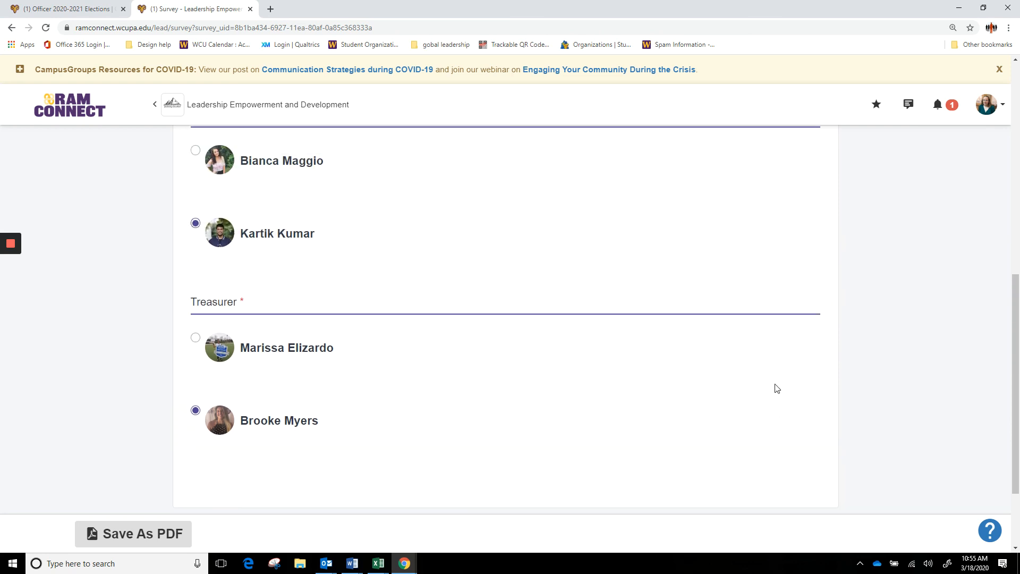
{"action": "left_click", "coordinate": [195, 310]}
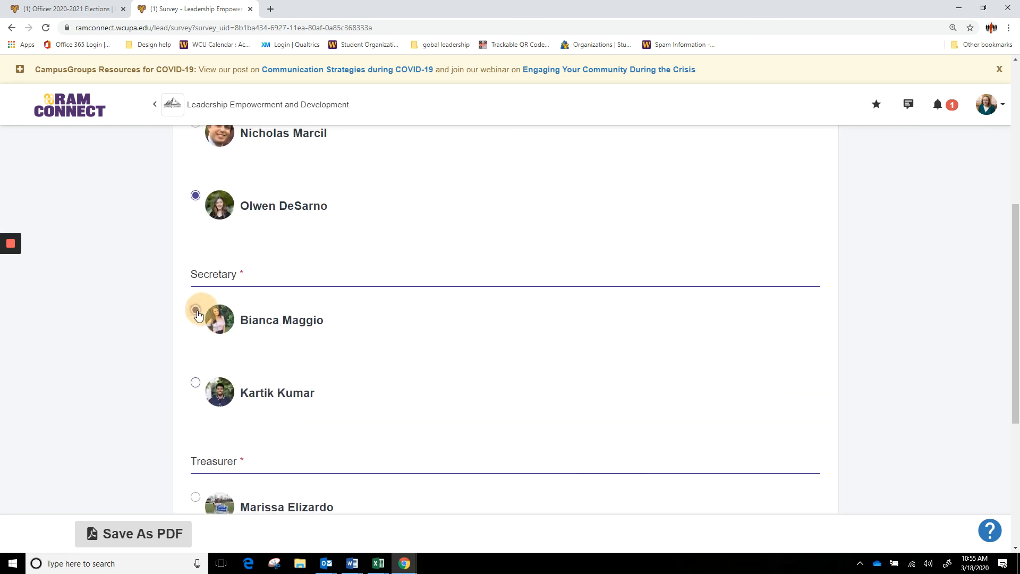
{"action": "scroll", "coordinate": [564, 396], "scroll_direction": "down", "scroll_amount": 5}
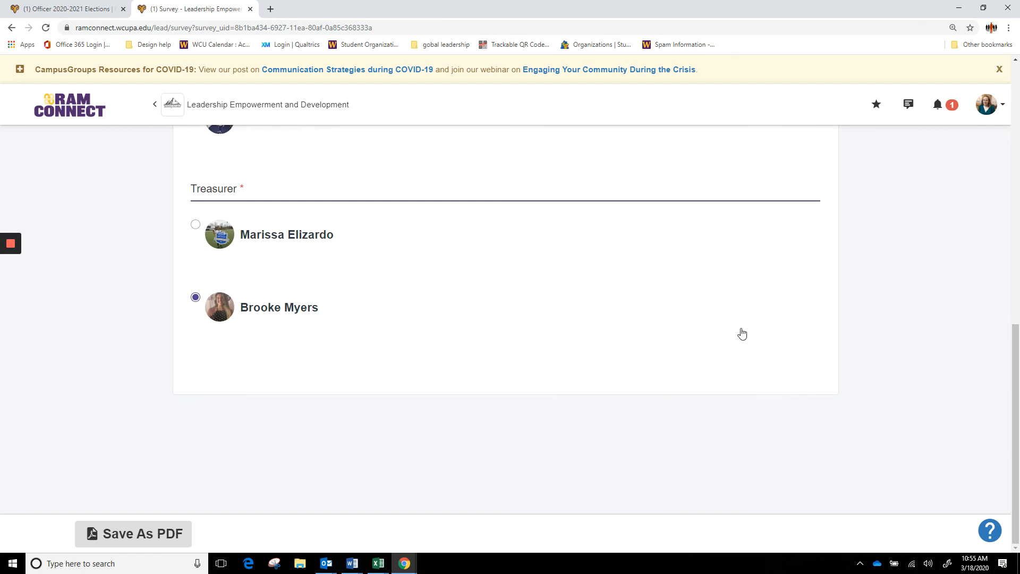
{"action": "scroll", "coordinate": [738, 333], "scroll_direction": "up", "scroll_amount": 3}
{"action": "left_click", "coordinate": [196, 269]}
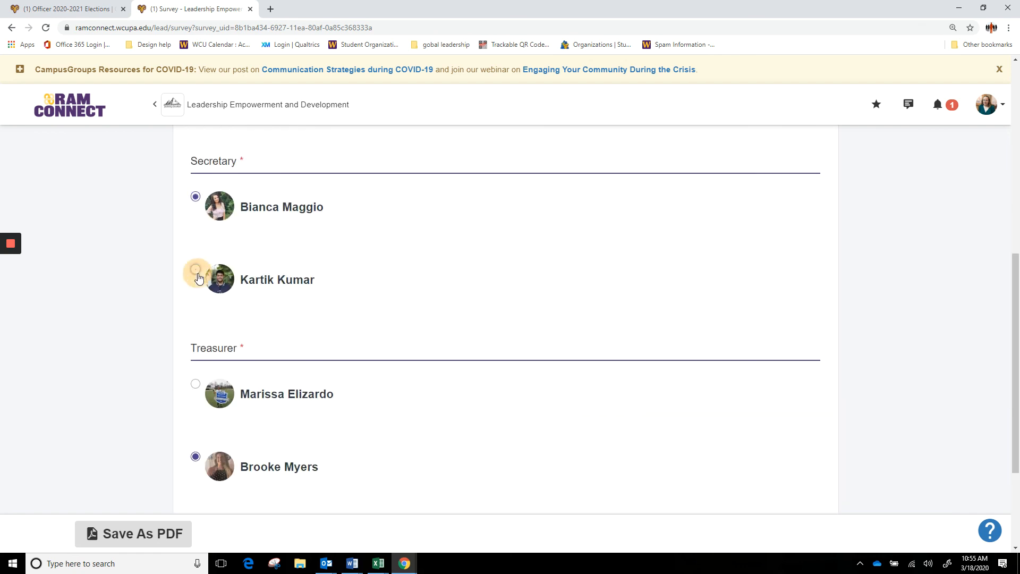
{"action": "scroll", "coordinate": [556, 359], "scroll_direction": "up", "scroll_amount": 3}
{"action": "scroll", "coordinate": [557, 359], "scroll_direction": "up", "scroll_amount": 5}
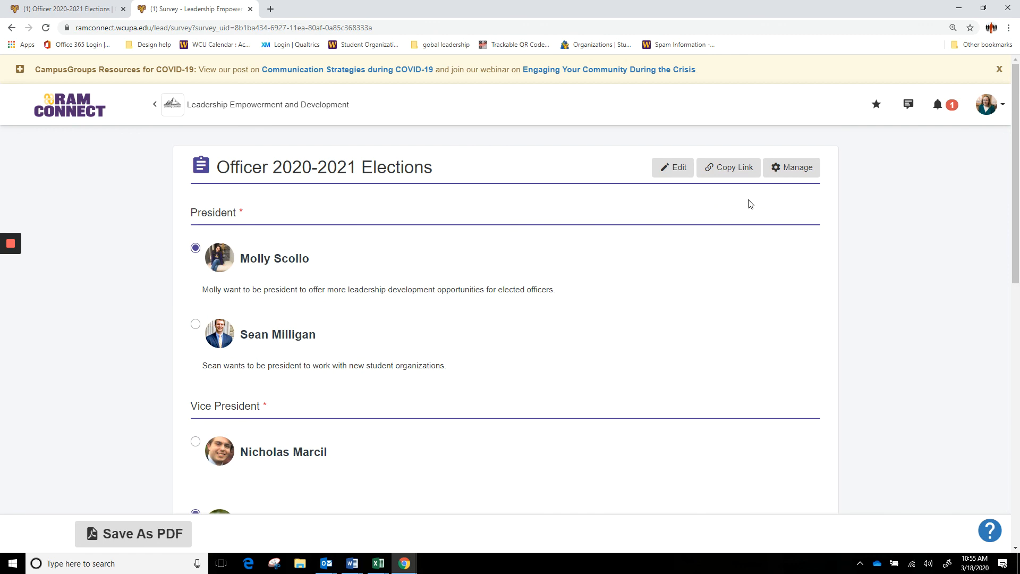
{"action": "left_click", "coordinate": [676, 169]}
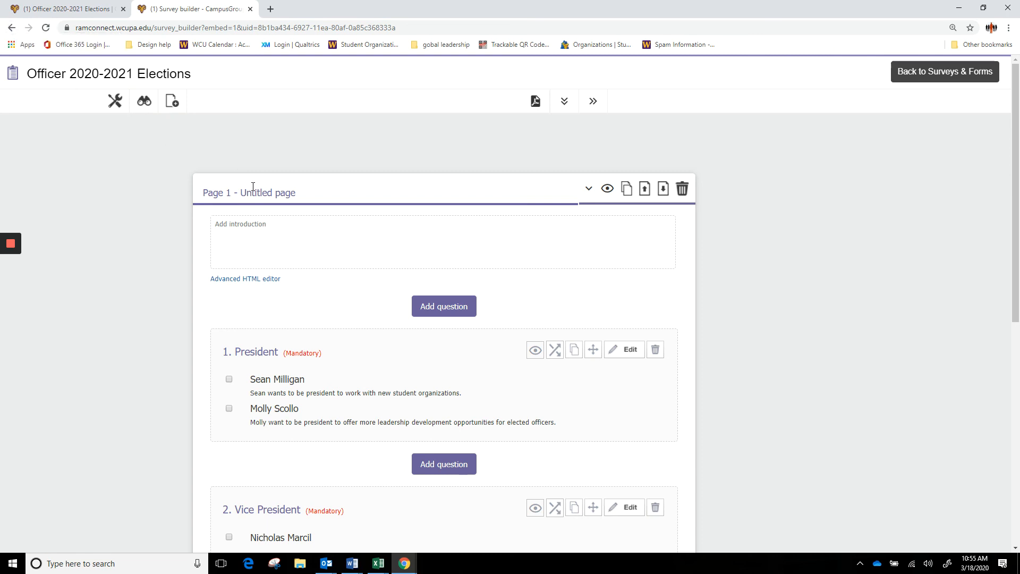
- Scroll through the builder's questions, then go back to the voter-facing ballot page
{"action": "scroll", "coordinate": [253, 186], "scroll_direction": "down", "scroll_amount": 3}
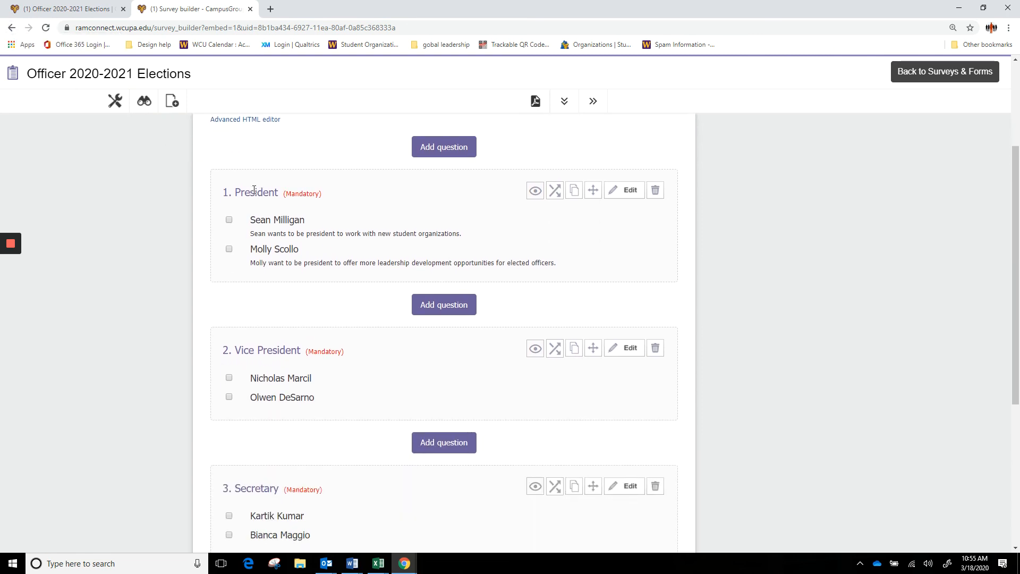
{"action": "scroll", "coordinate": [259, 207], "scroll_direction": "down", "scroll_amount": 1}
{"action": "scroll", "coordinate": [263, 202], "scroll_direction": "up", "scroll_amount": 4}
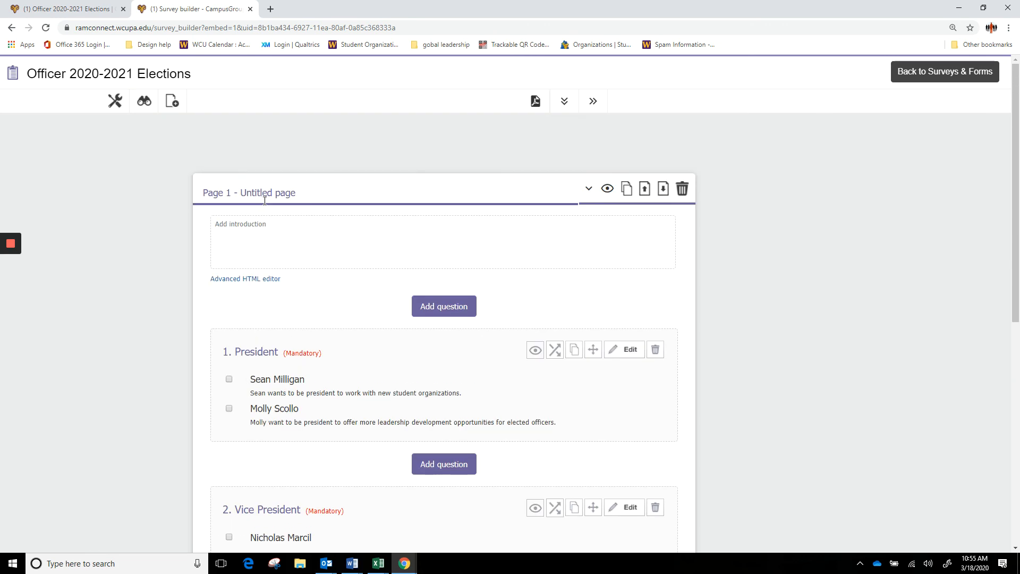
{"action": "left_click", "coordinate": [11, 29]}
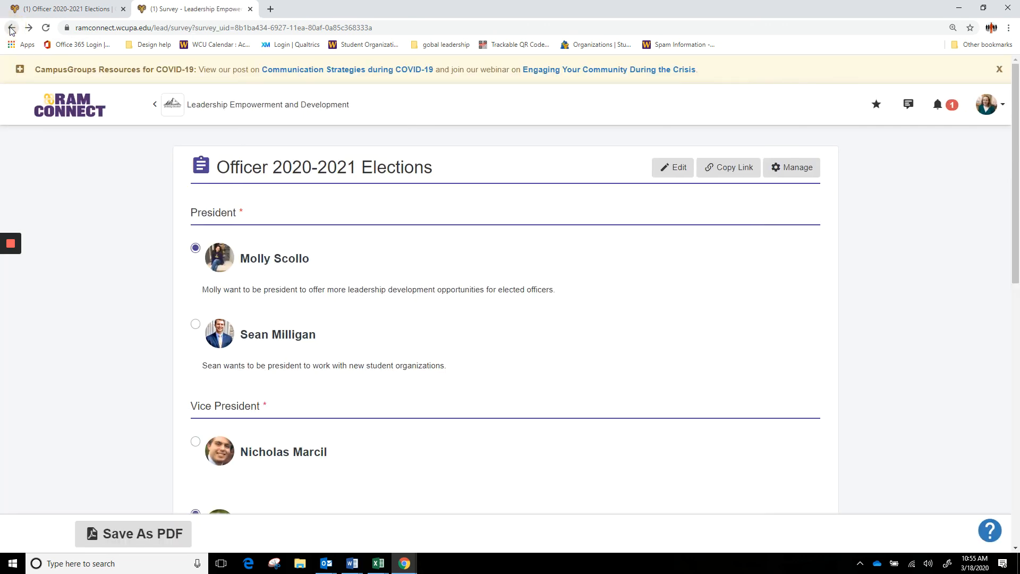
{"action": "left_click", "coordinate": [724, 169]}
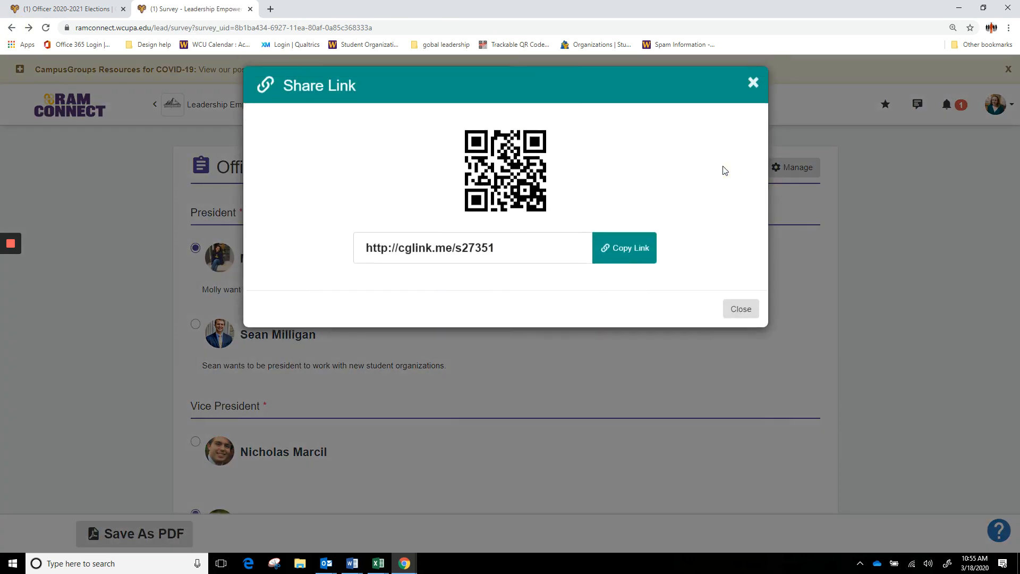
{"action": "left_click", "coordinate": [623, 260]}
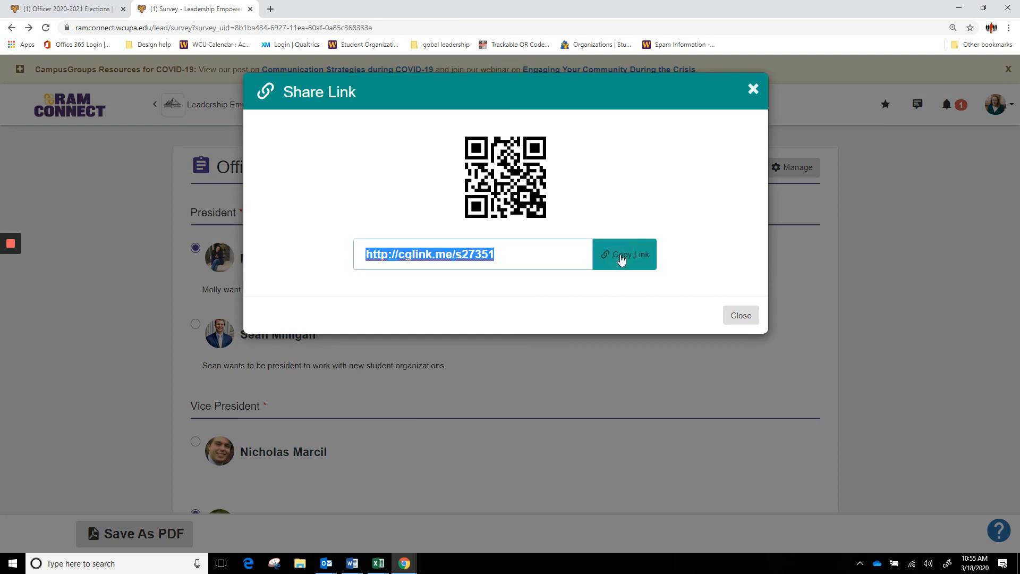